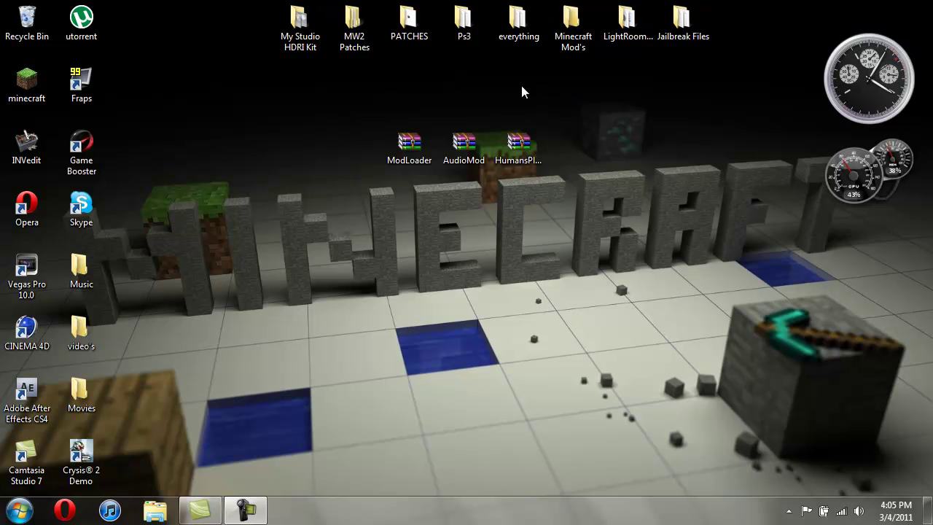
# - Launch Minecraft, enter the game with the prefilled username, and enlarge and reposition its window on the desktop
pyautogui.doubleClick(26, 75)
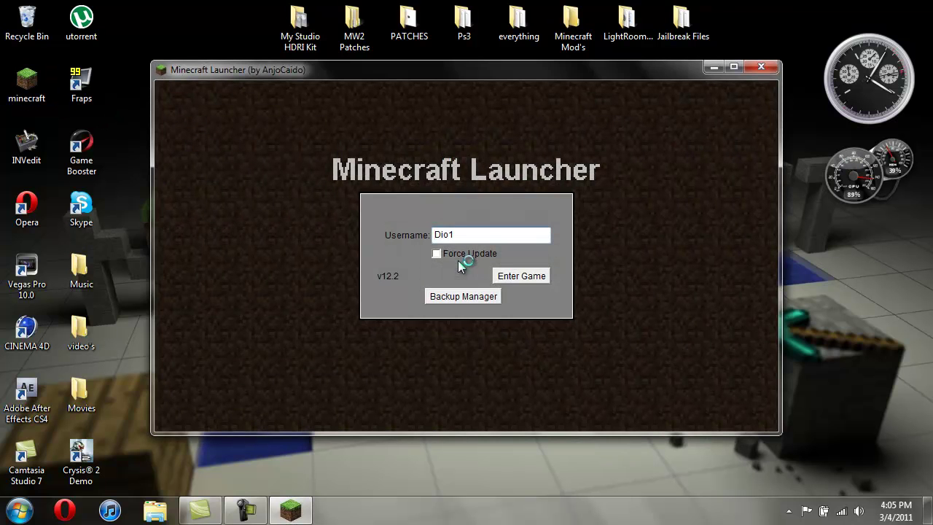
pyautogui.click(517, 272)
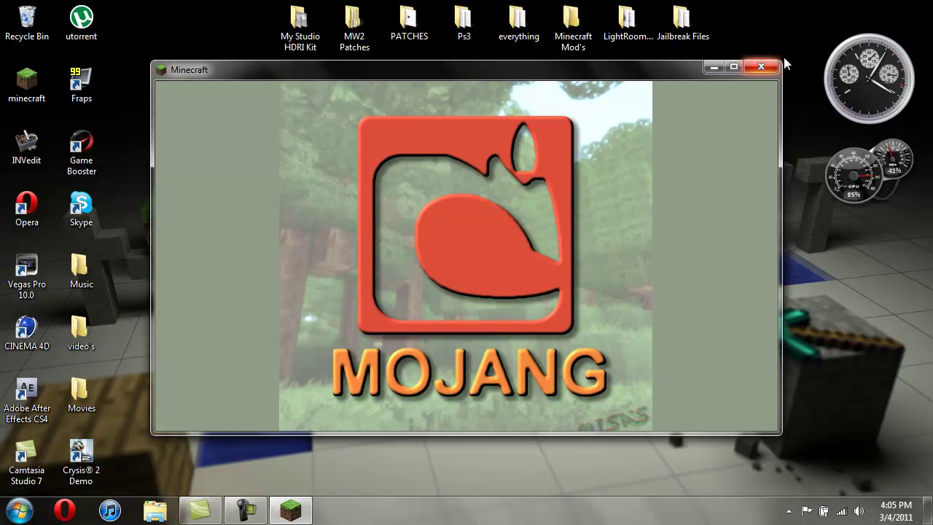
pyautogui.moveTo(783, 59); pyautogui.dragTo(835, 25)
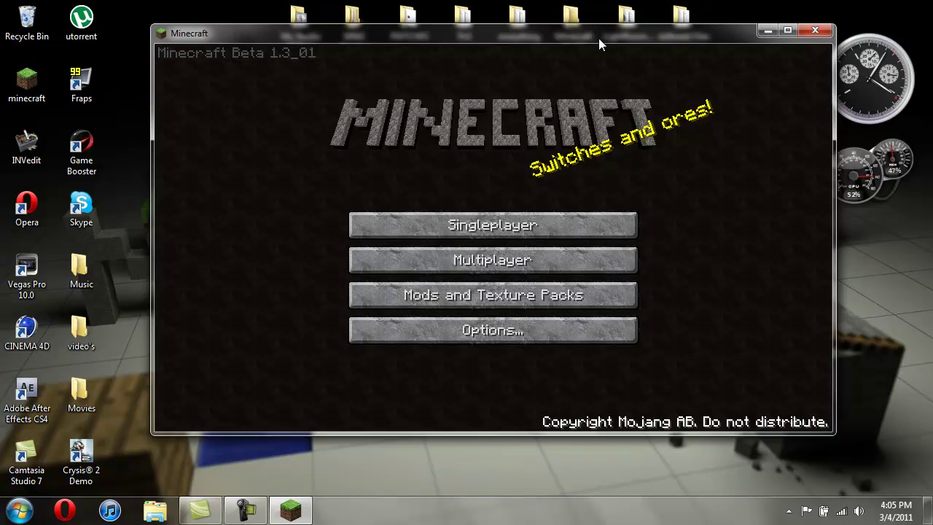
pyautogui.moveTo(600, 39); pyautogui.dragTo(590, 67)
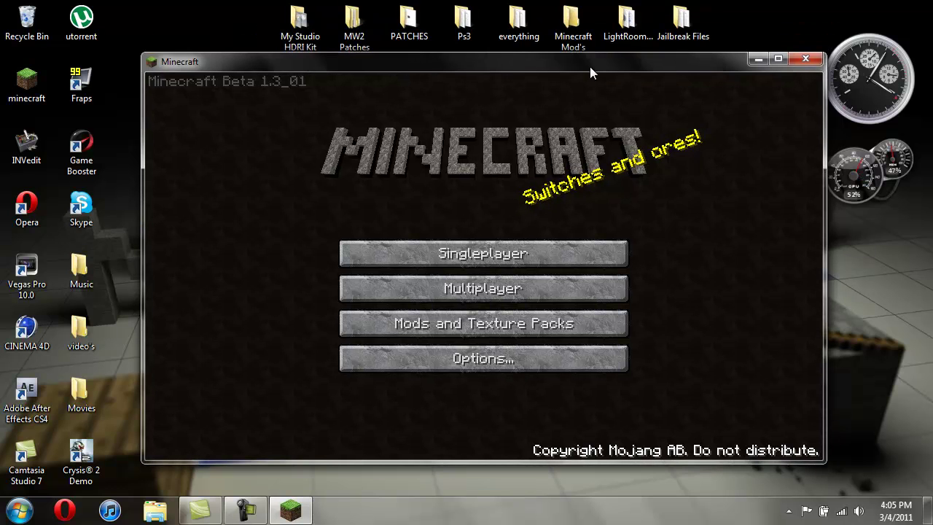
# - Load the singleplayer world named Minecraft Mineshaft
pyautogui.click(520, 254)
pyautogui.click(425, 204)
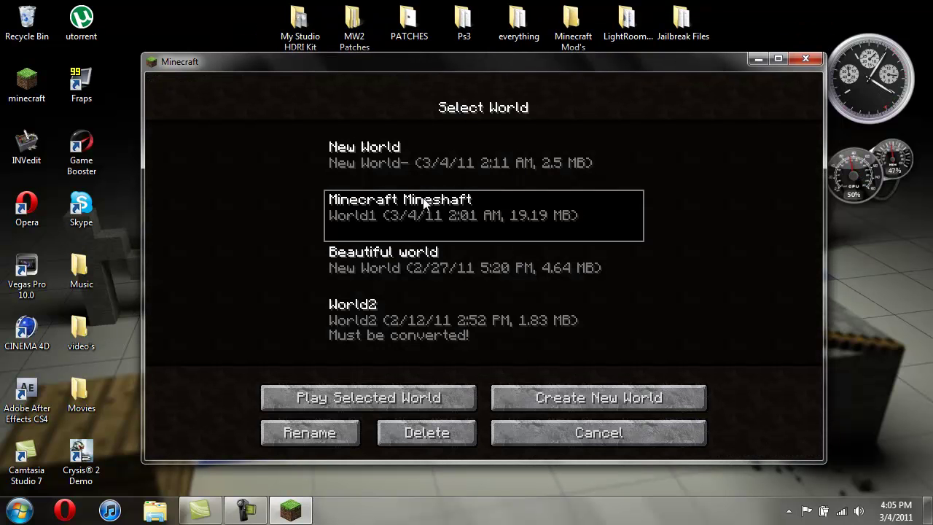
pyautogui.click(392, 403)
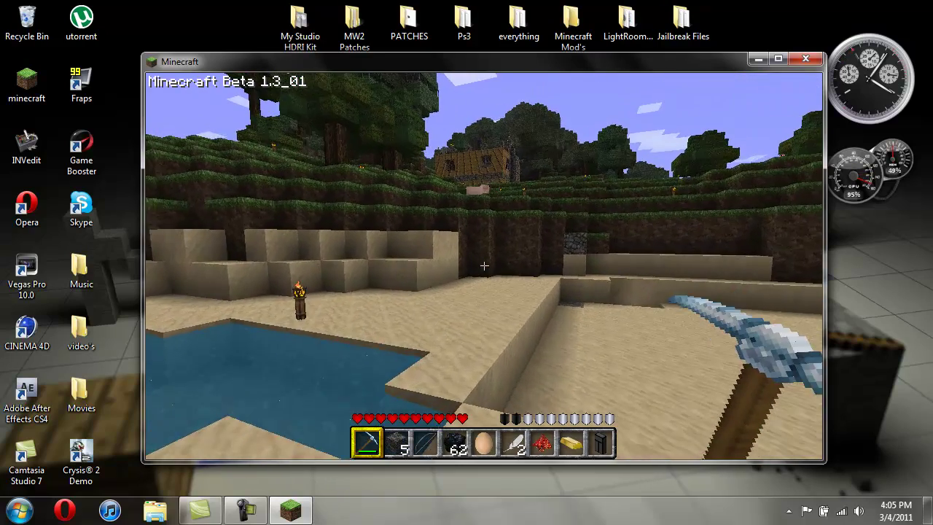
# - Walk from the beach up onto the grass and look at the human characters near the wooden house
pyautogui.press('w')
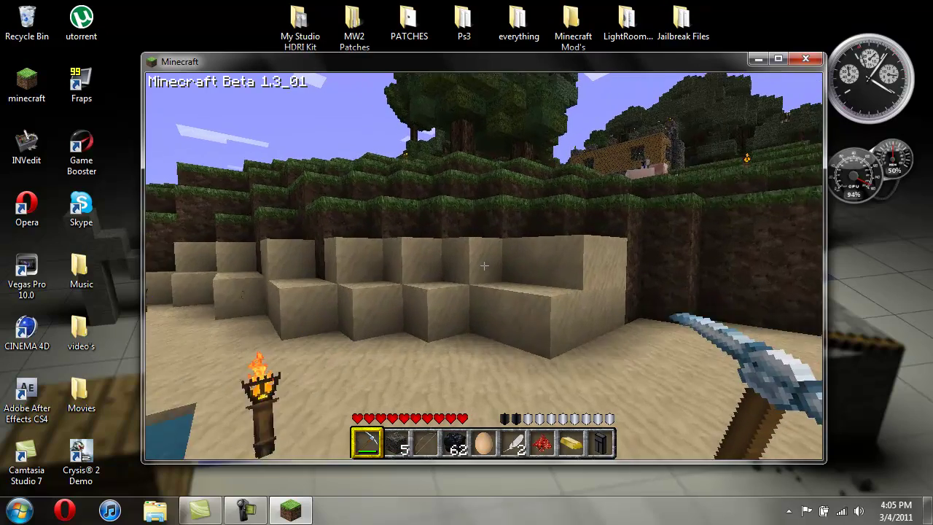
pyautogui.press('w')
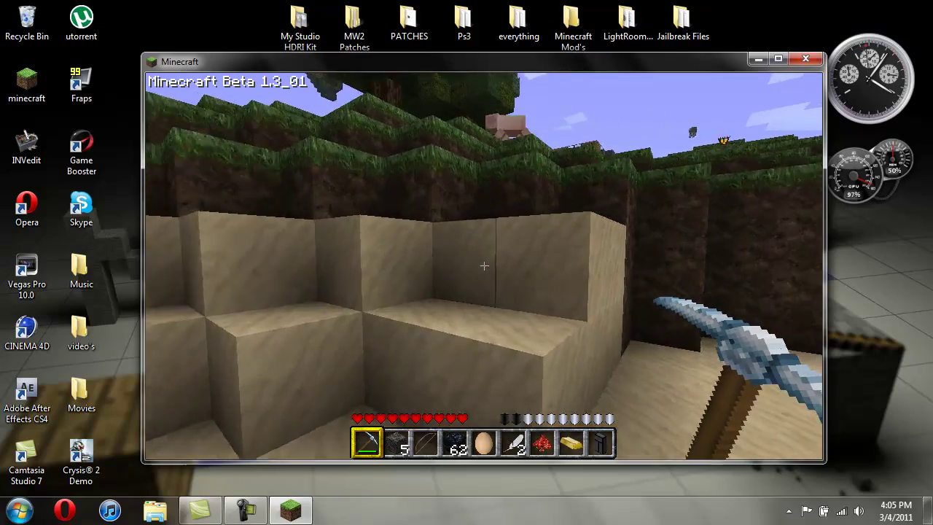
pyautogui.press('w')
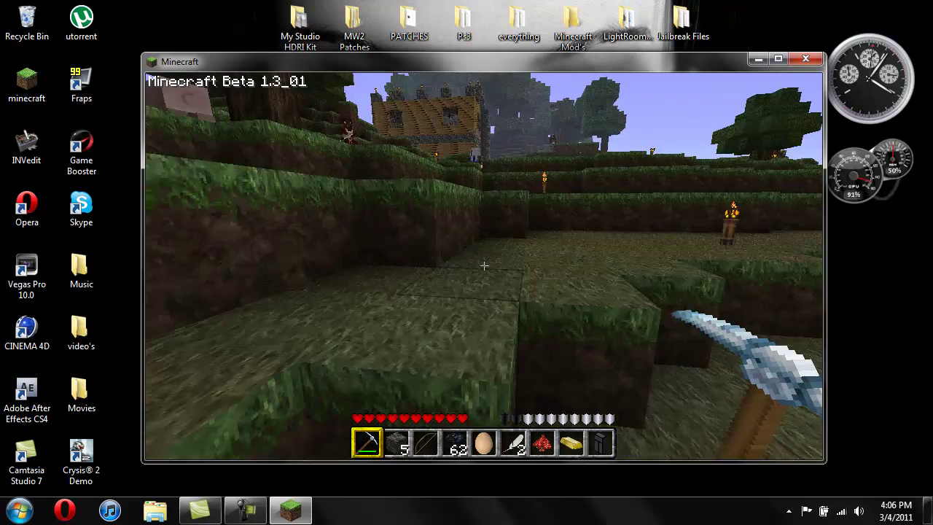
pyautogui.press('w')
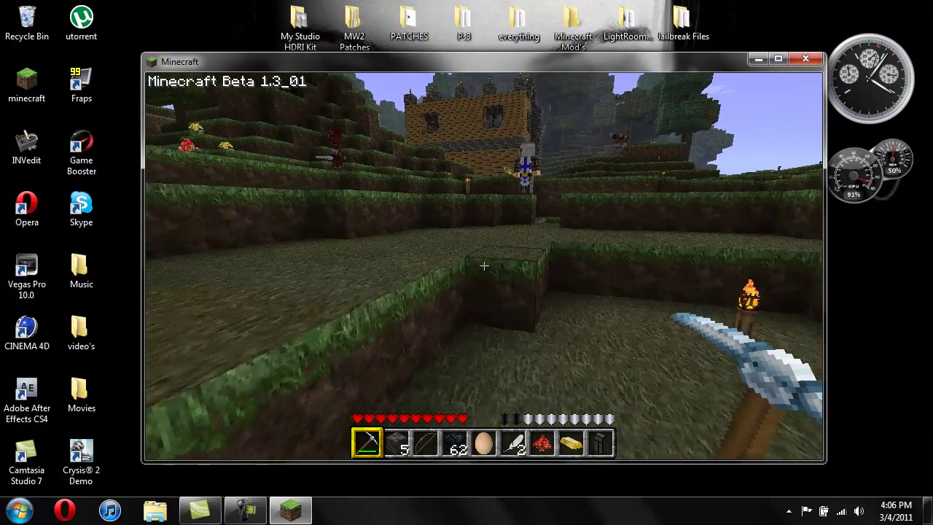
pyautogui.press('w')
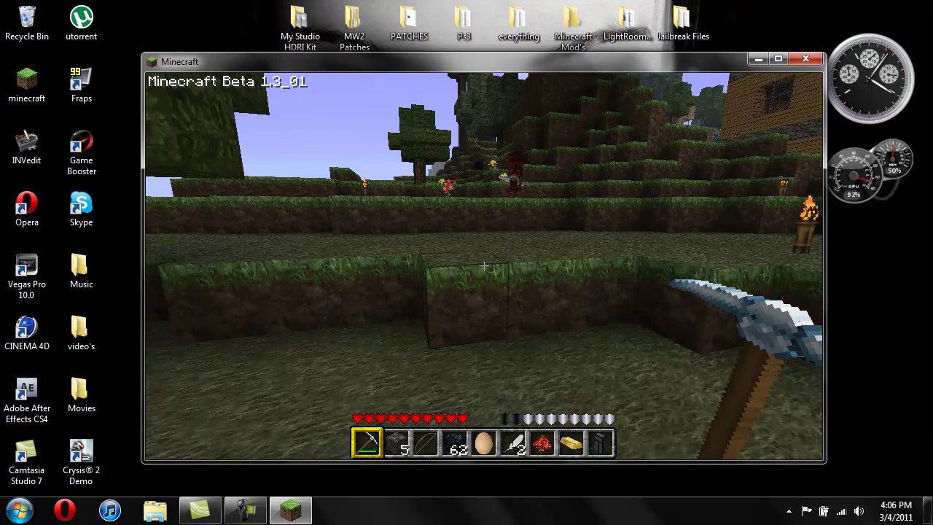
pyautogui.press('w')
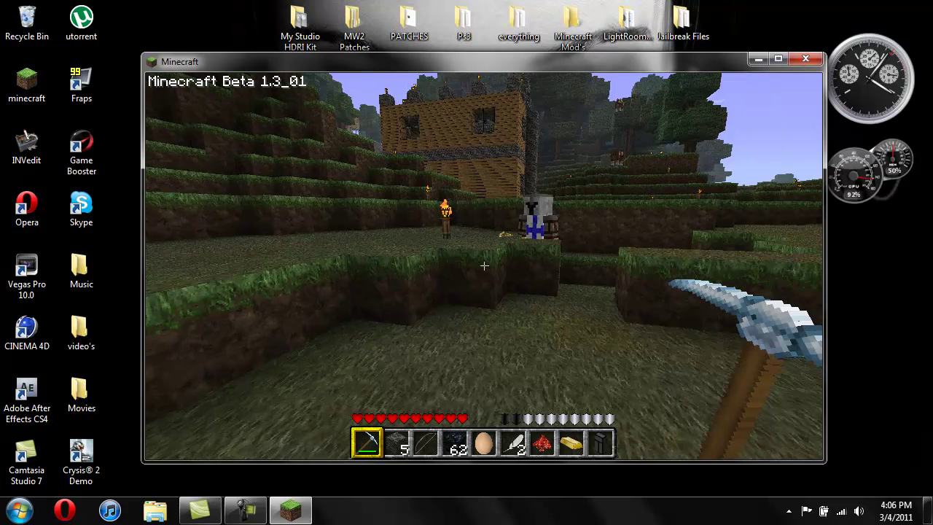
pyautogui.moveTo(484, 266)
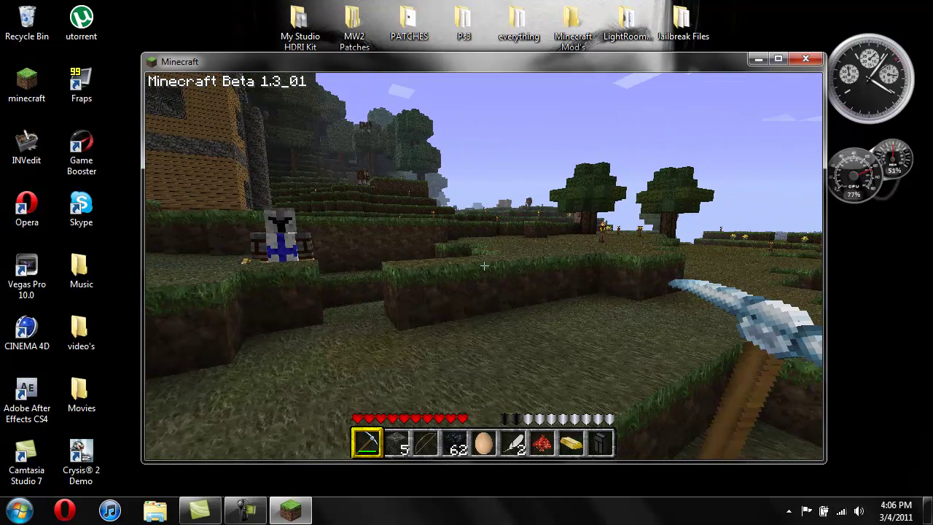
# - List the spawnable creatures with the /spawn chat command and review their names and IDs
pyautogui.press('t')
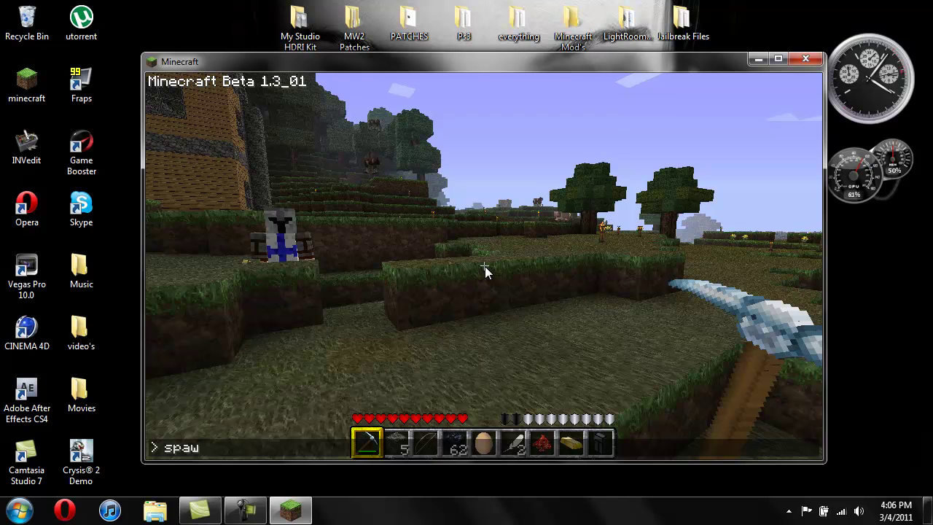
pyautogui.write('spawnlist')
pyautogui.press('Return')
pyautogui.press('t')
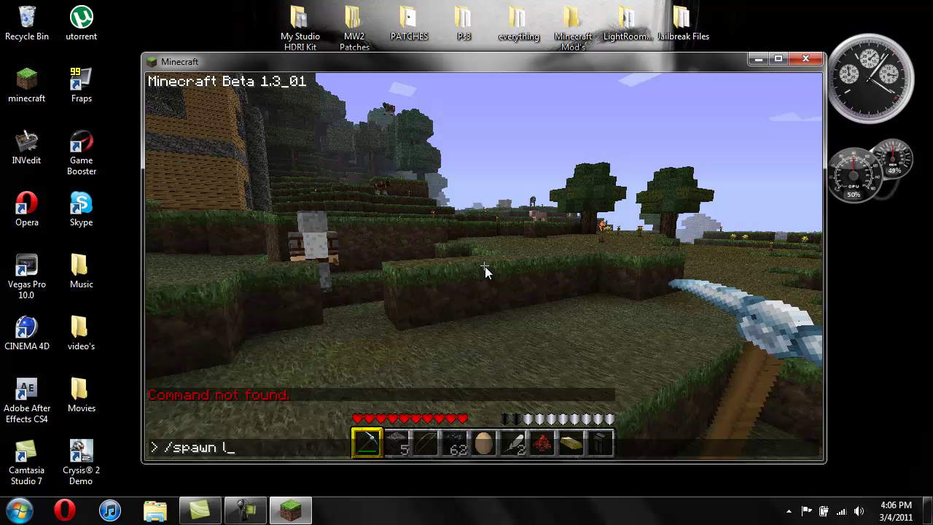
pyautogui.press('Return')
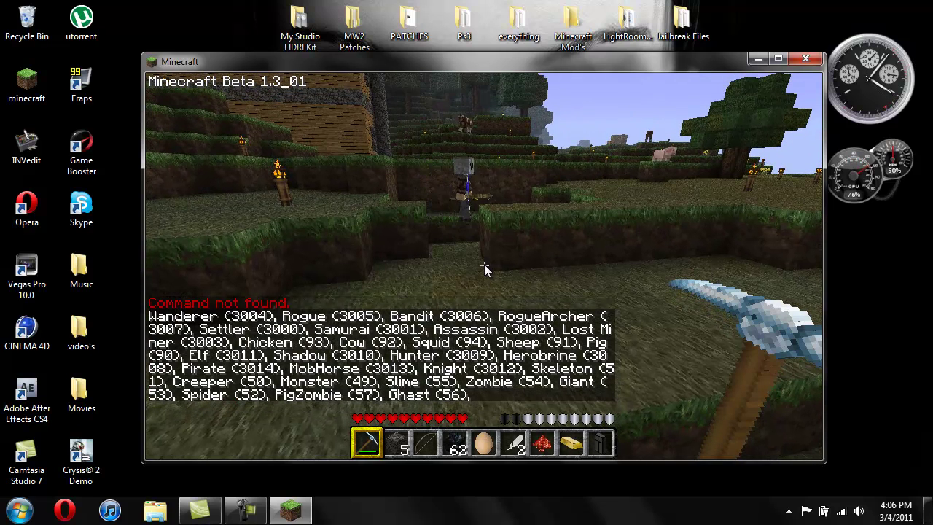
pyautogui.write('ty')
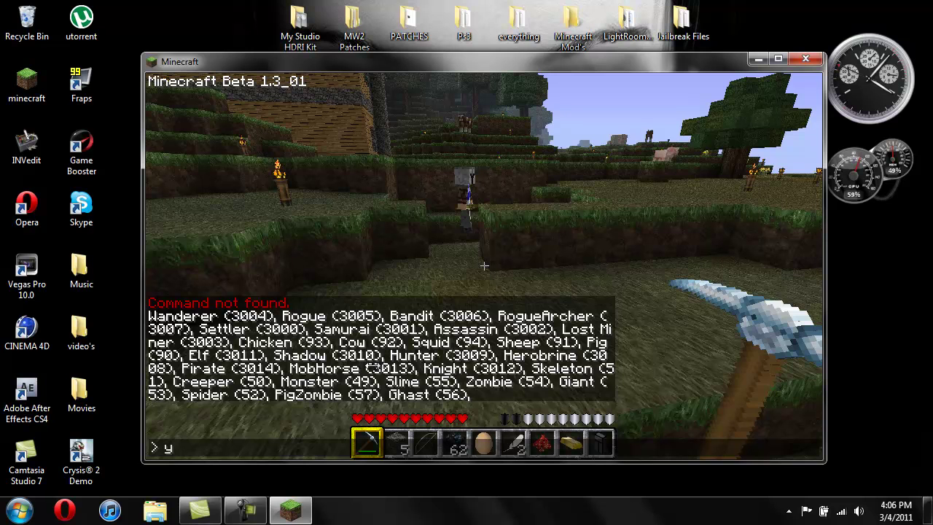
pyautogui.press('Escape')
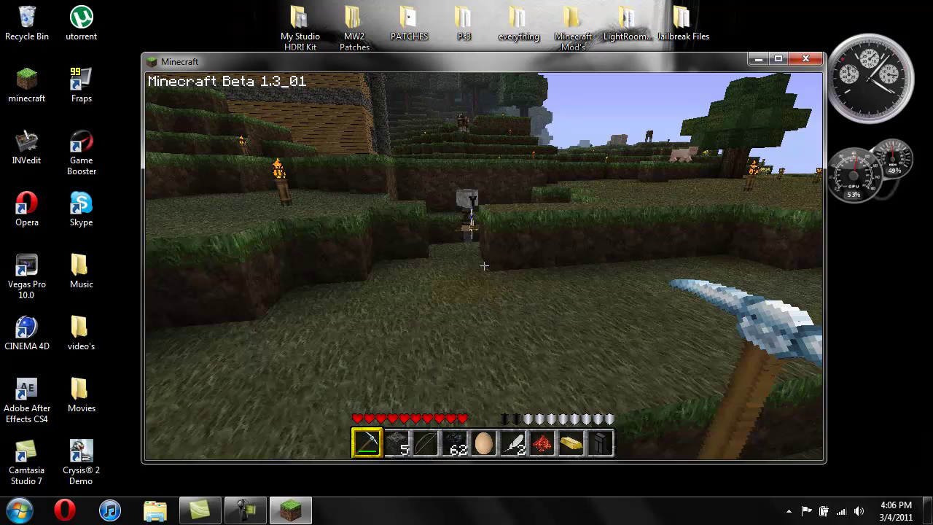
pyautogui.press('t')
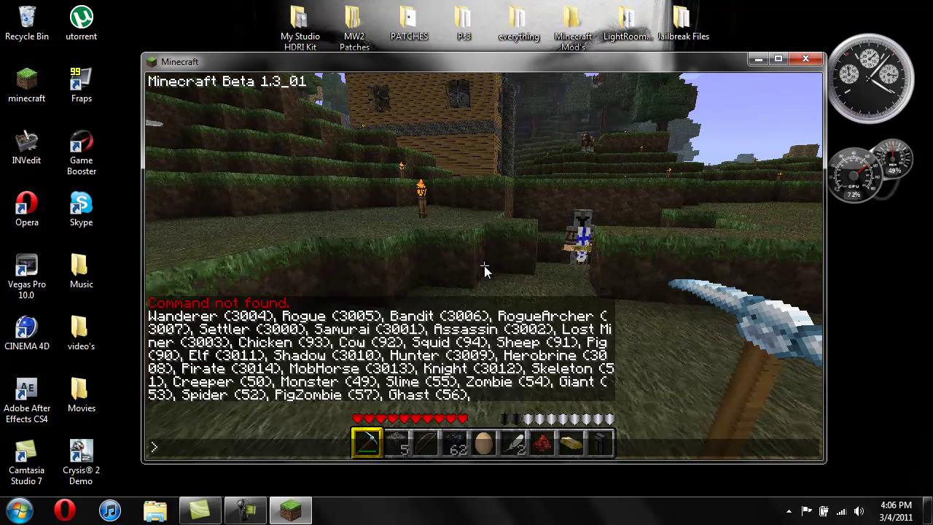
pyautogui.press('Escape')
# - Add an Alignment Checker and a stack of five cookies to the inventory from page 3 of the TooManyItems list
pyautogui.press('e')
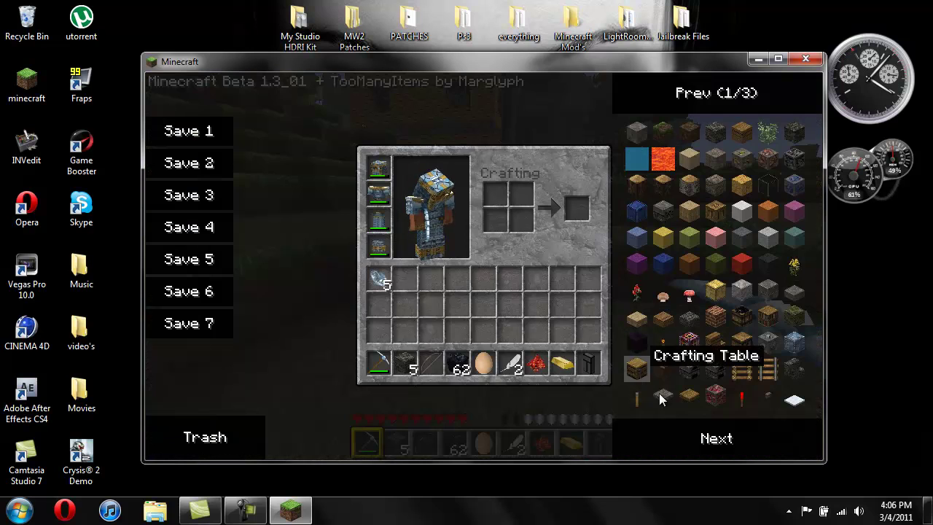
pyautogui.click(685, 427)
pyautogui.click(685, 427)
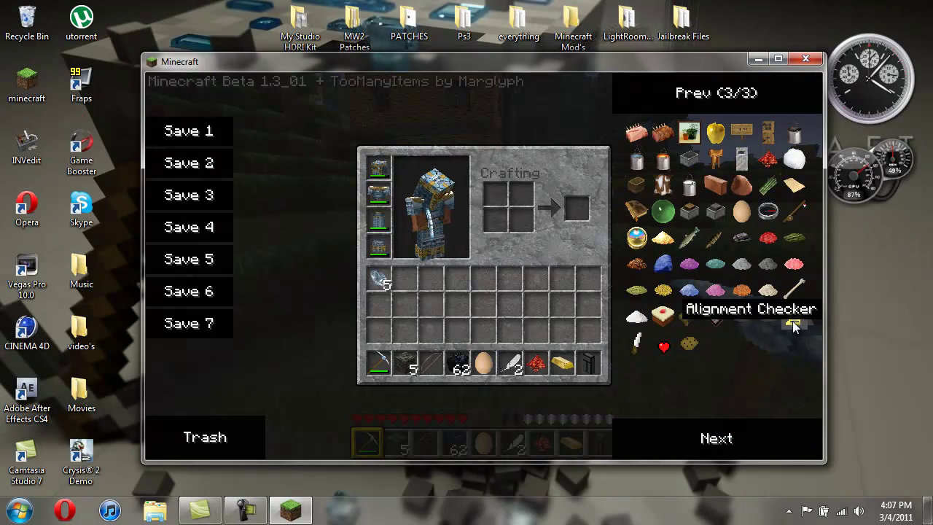
pyautogui.click(792, 327)
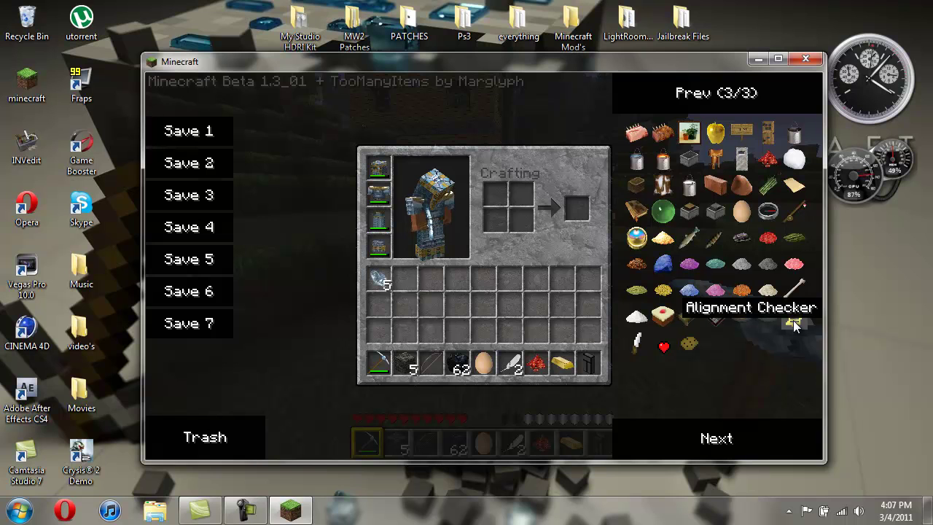
pyautogui.click(694, 347)
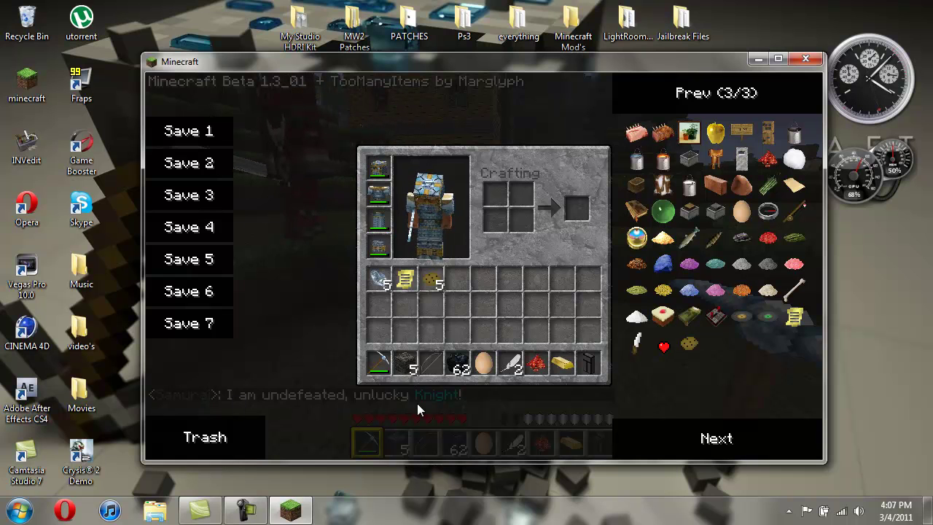
# - Put the Alignment Checker in the second hotbar slot, store the displaced blocks in the inventory and return to the game
pyautogui.click(405, 280)
pyautogui.click(407, 361)
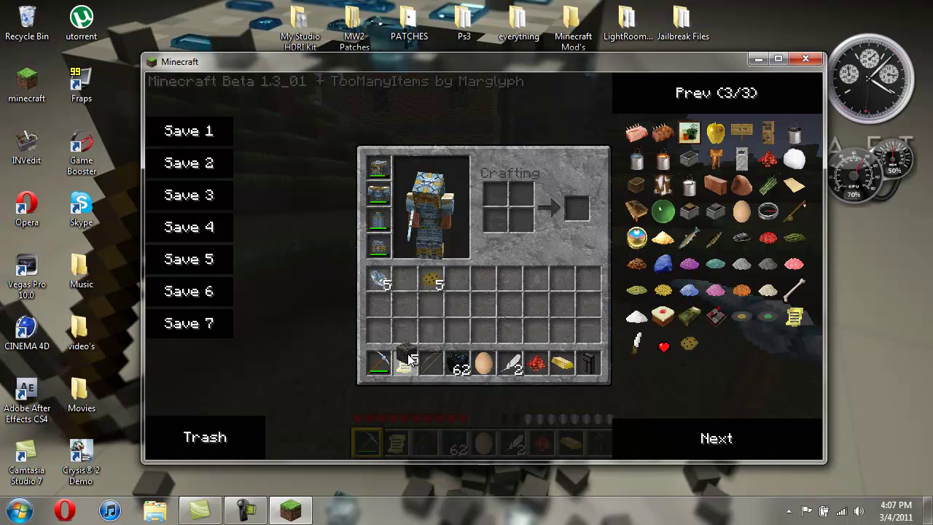
pyautogui.click(404, 332)
pyautogui.press('e')
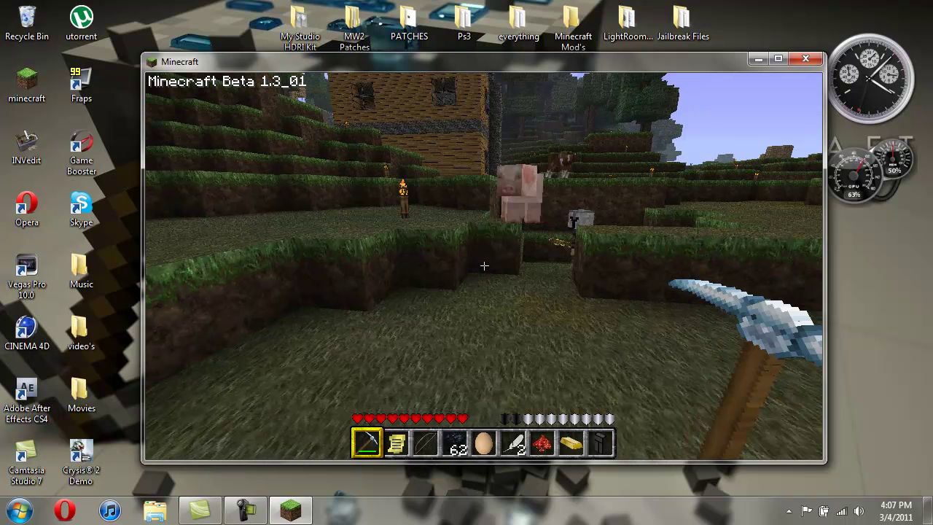
# - Check the player's alignment with the Alignment Checker and switch back to the pickaxe
pyautogui.press('2')
pyautogui.rightClick(484, 266)
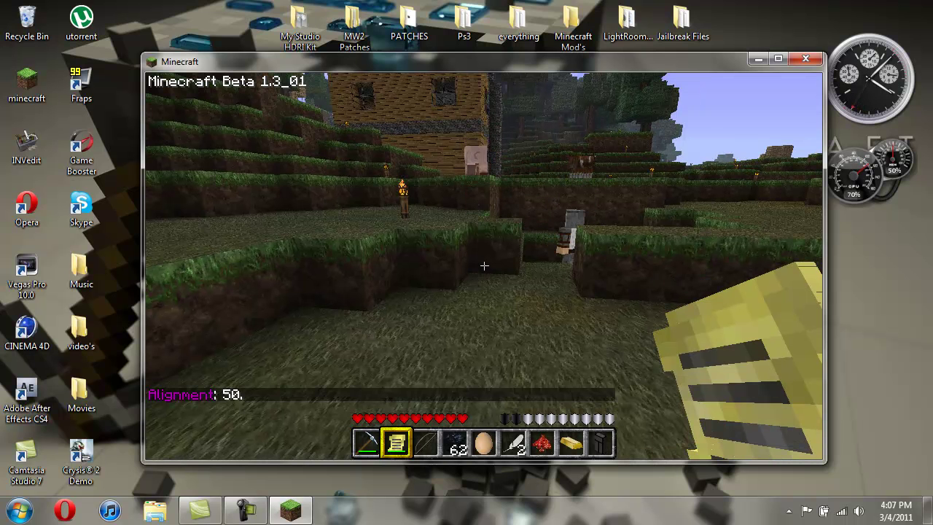
pyautogui.press('s')
pyautogui.press('1')
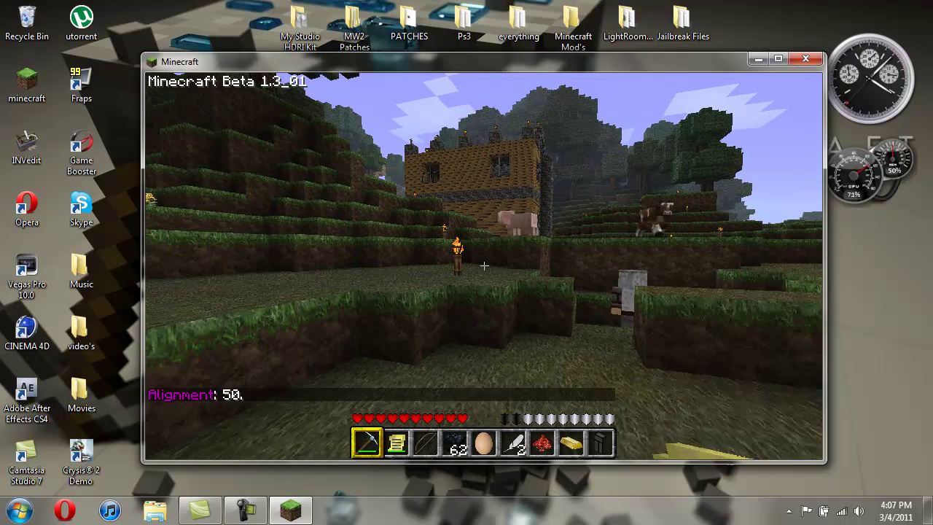
# - Walk around the hillside and coast to observe the human characters interacting
pyautogui.press('9')
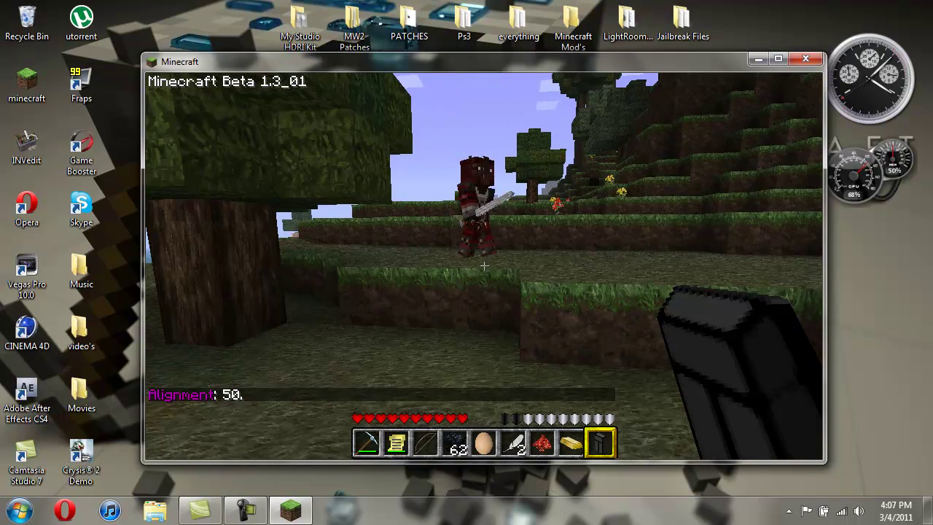
pyautogui.press('1')
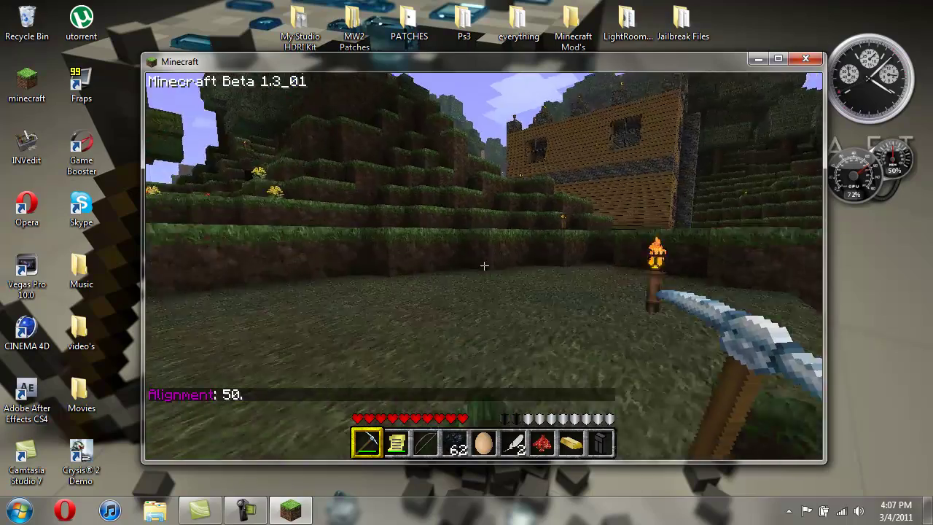
pyautogui.press('w')
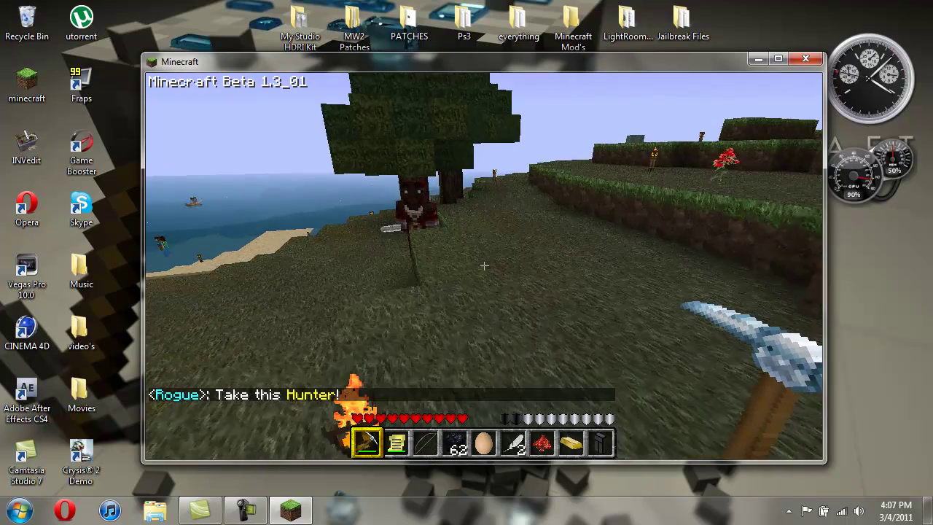
pyautogui.press('w')
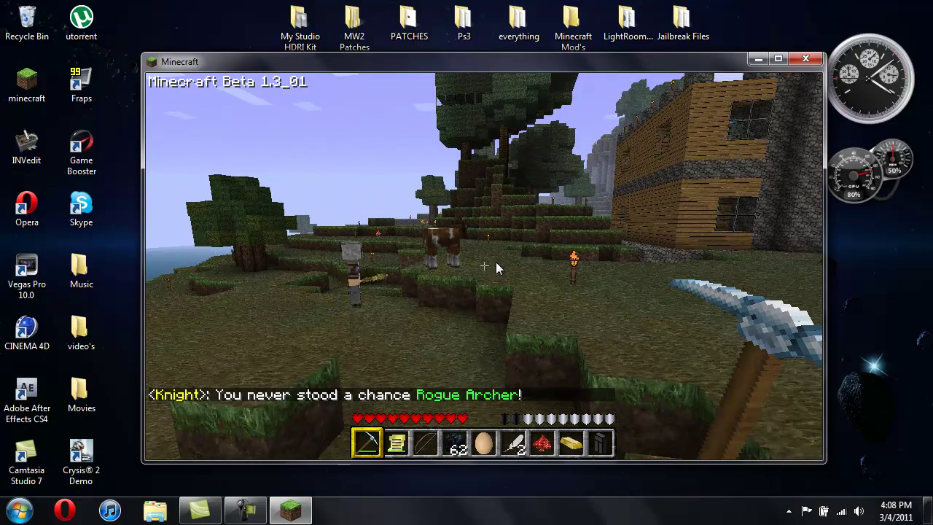
# - Save the world, quit to the title and close Minecraft
pyautogui.press('Escape')
pyautogui.click(575, 268)
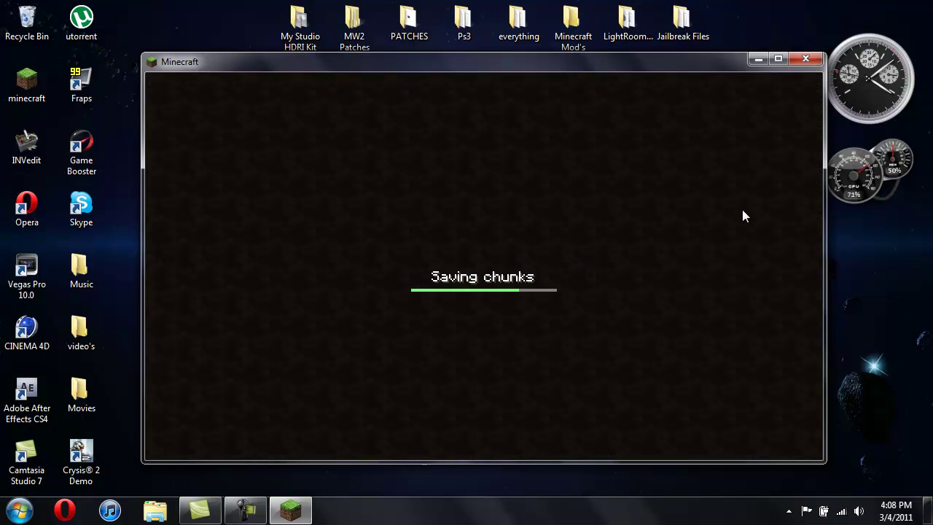
pyautogui.click(807, 59)
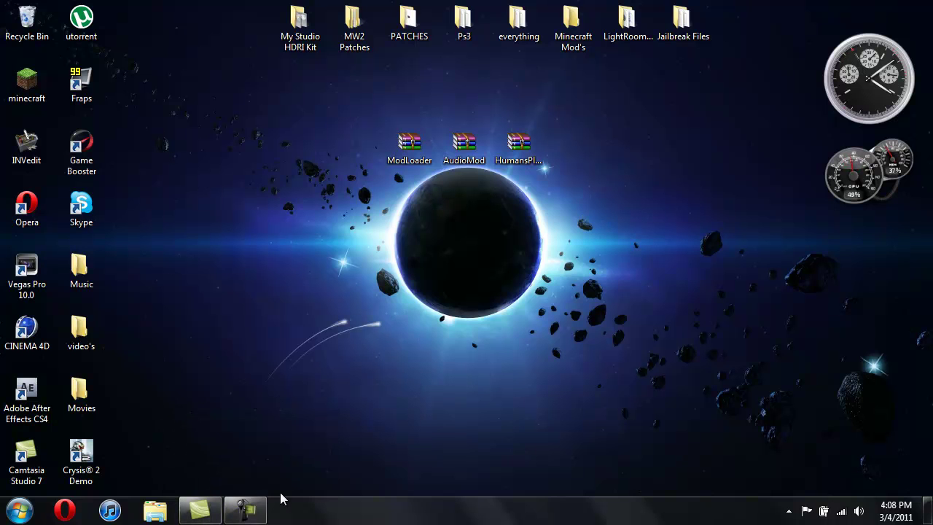
pyautogui.moveTo(258, 505)
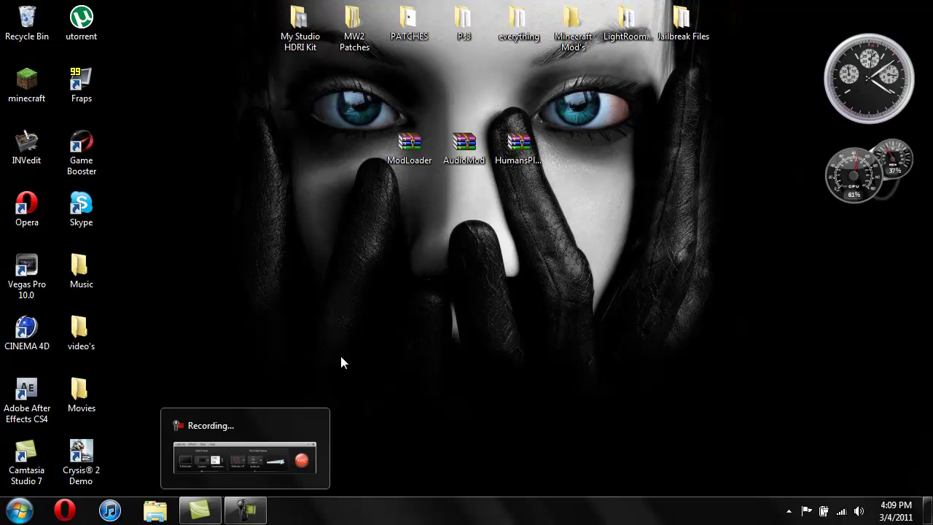
pyautogui.click(256, 514)
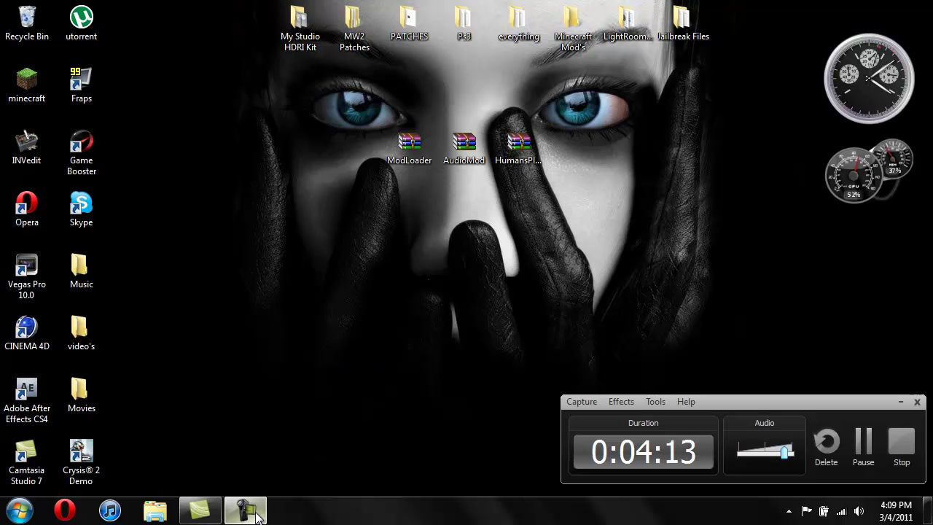
pyautogui.click(867, 441)
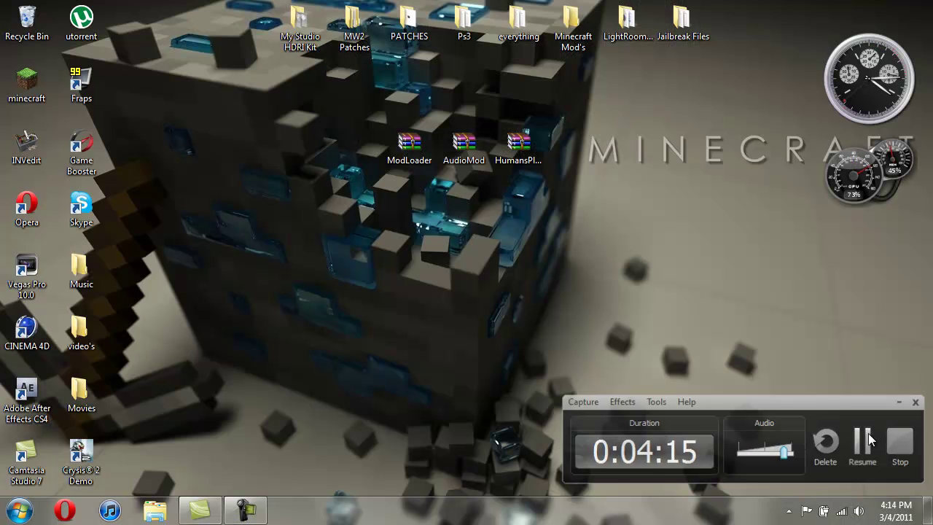
pyautogui.click(867, 440)
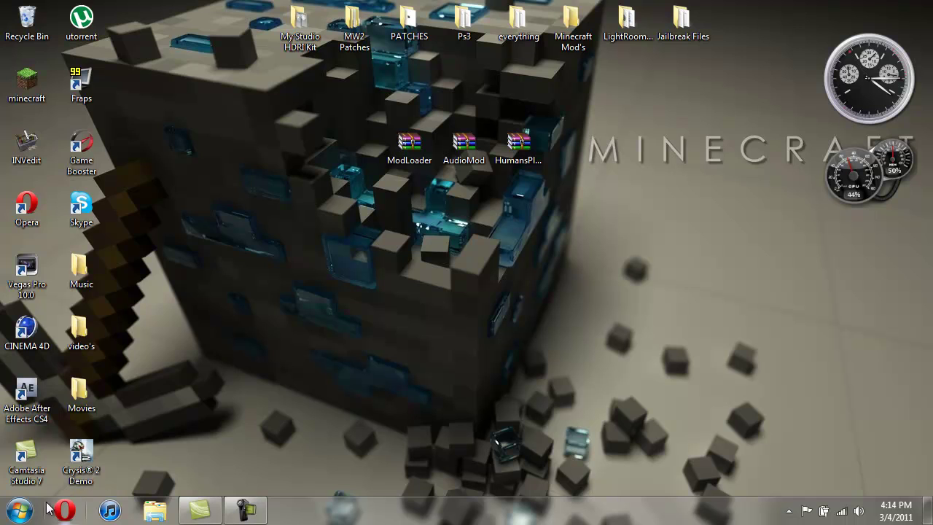
# - Open the Roaming application data folder by running %appdata%
pyautogui.click(20, 510)
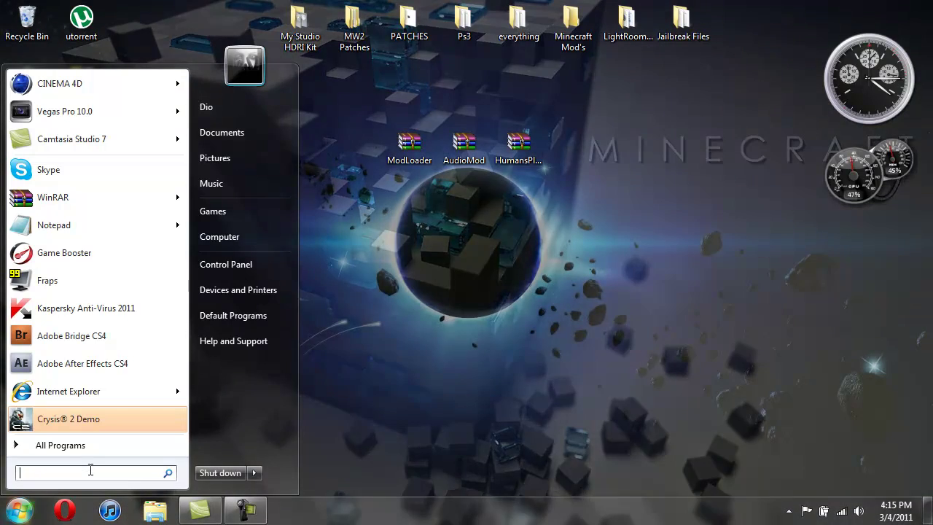
pyautogui.write('run')
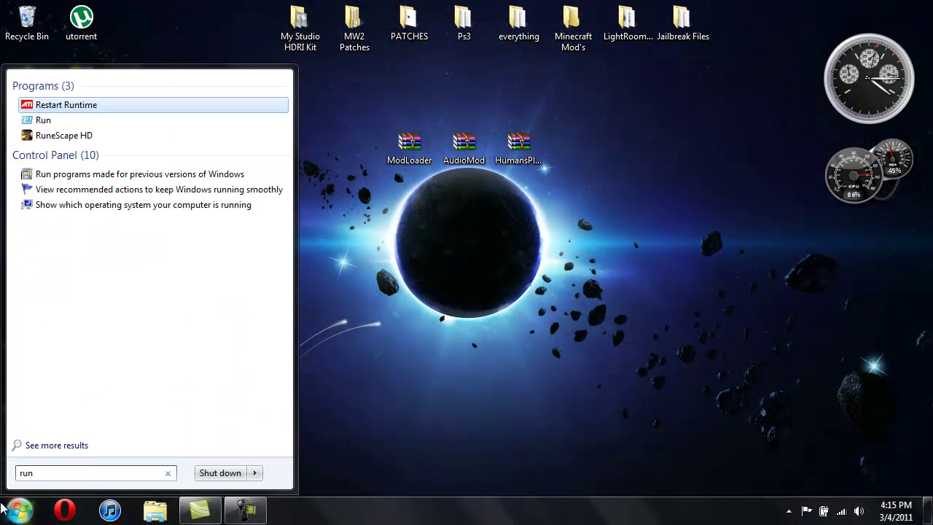
pyautogui.click(57, 128)
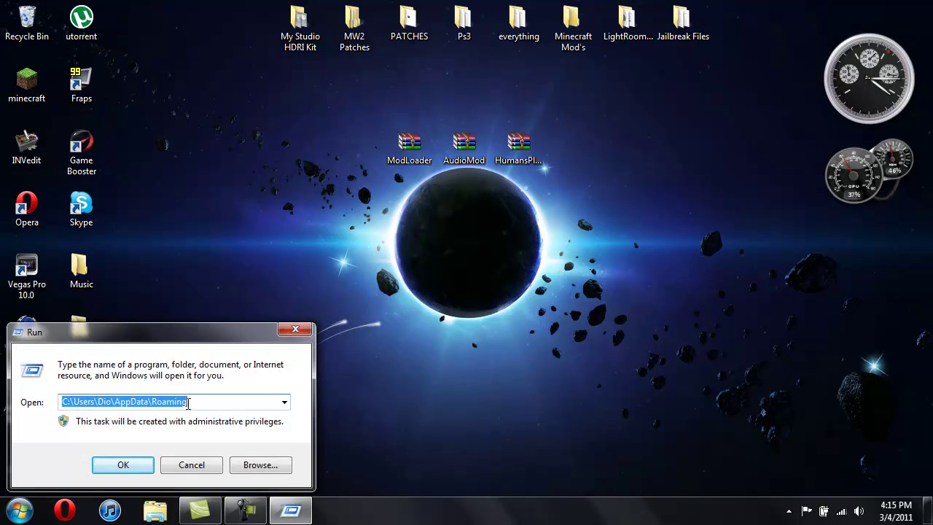
pyautogui.press('BackSpace')
pyautogui.write('%appdat')
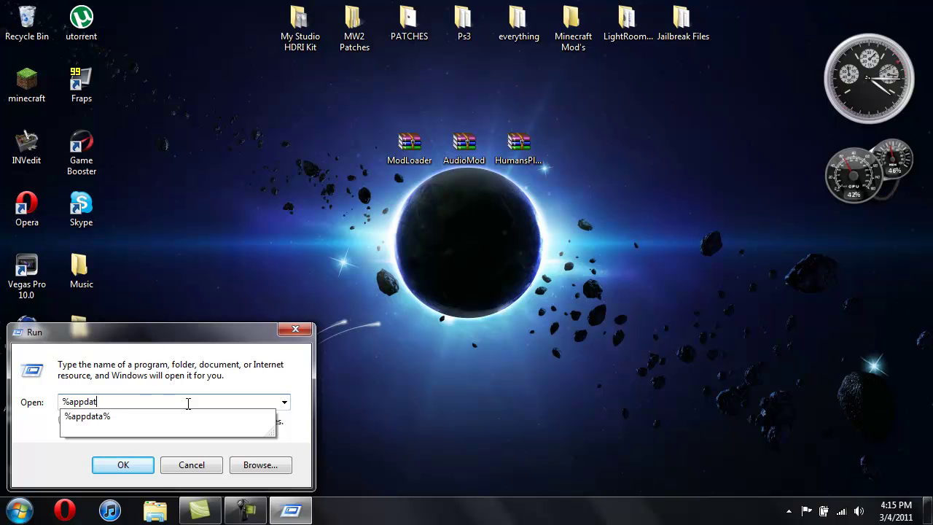
pyautogui.write('a%')
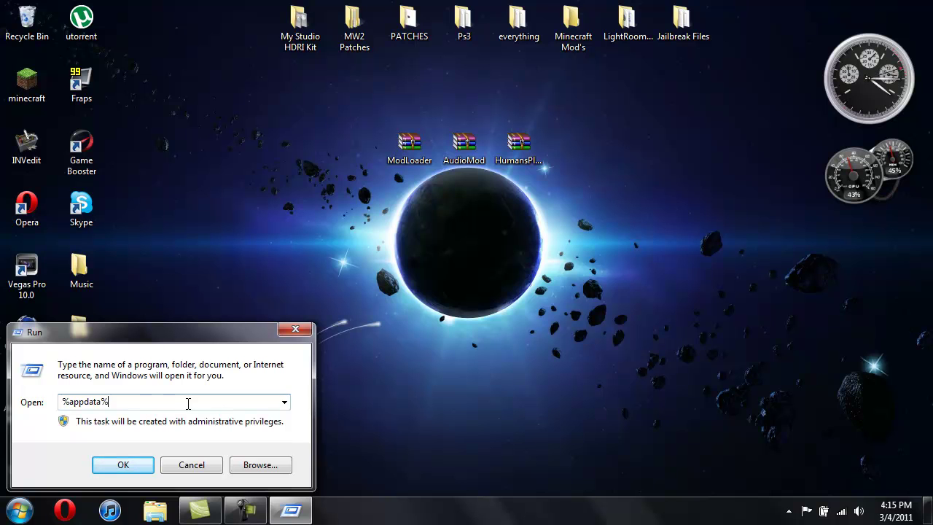
pyautogui.click(122, 465)
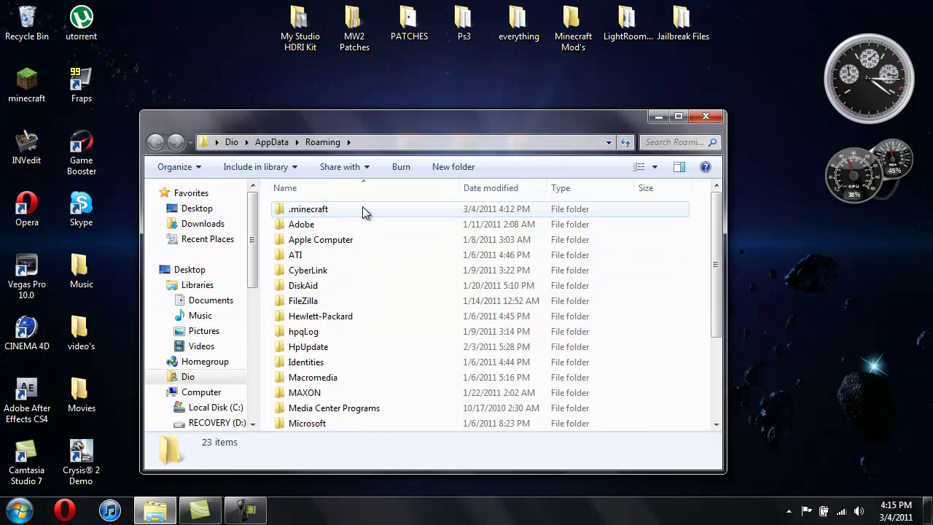
# - Open the bin folder inside the .minecraft folder
pyautogui.doubleClick(363, 209)
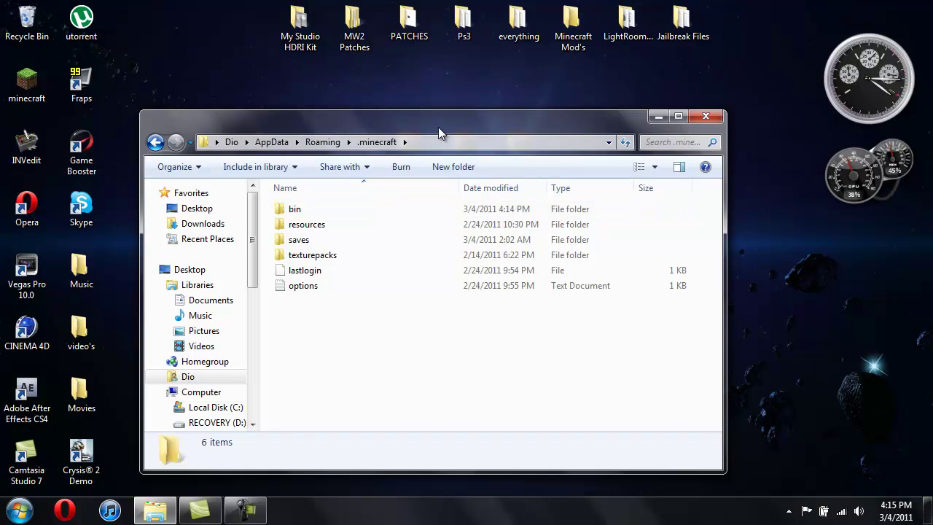
pyautogui.moveTo(440, 124); pyautogui.dragTo(454, 190)
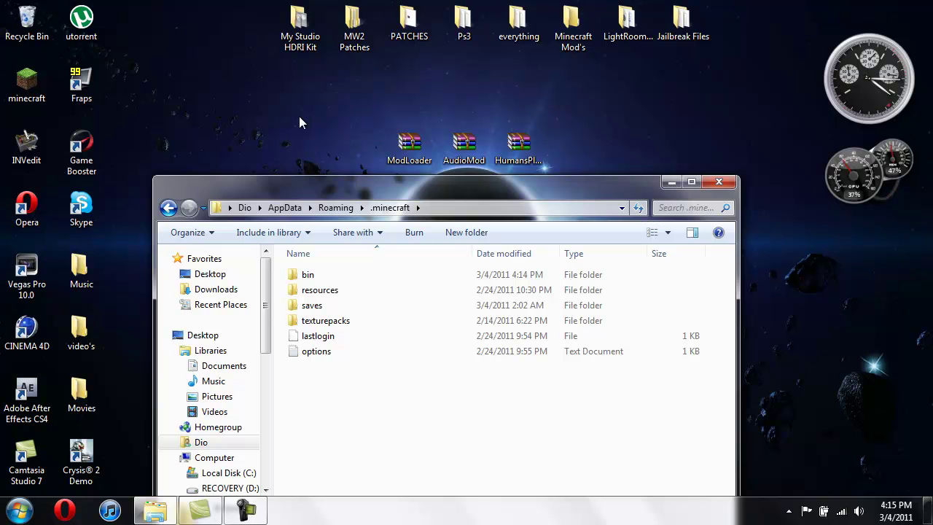
pyautogui.moveTo(353, 182); pyautogui.dragTo(369, 113)
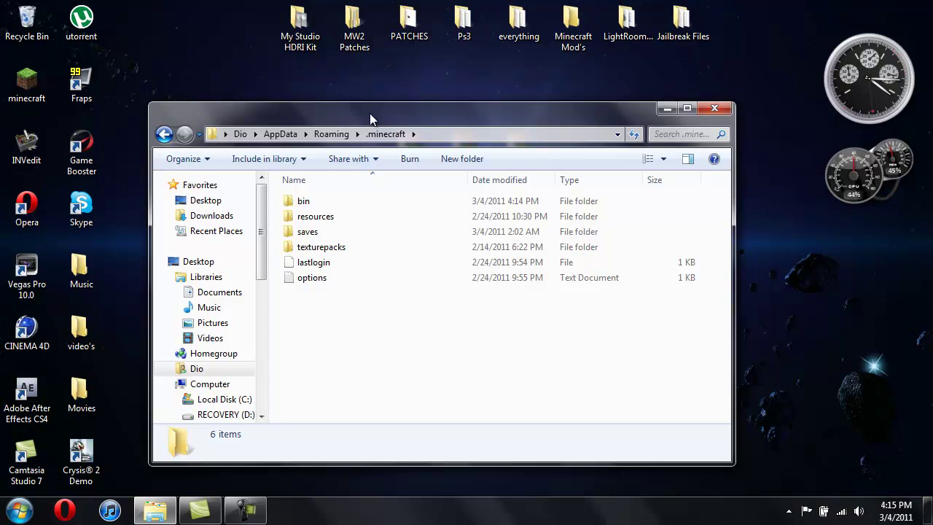
pyautogui.doubleClick(329, 201)
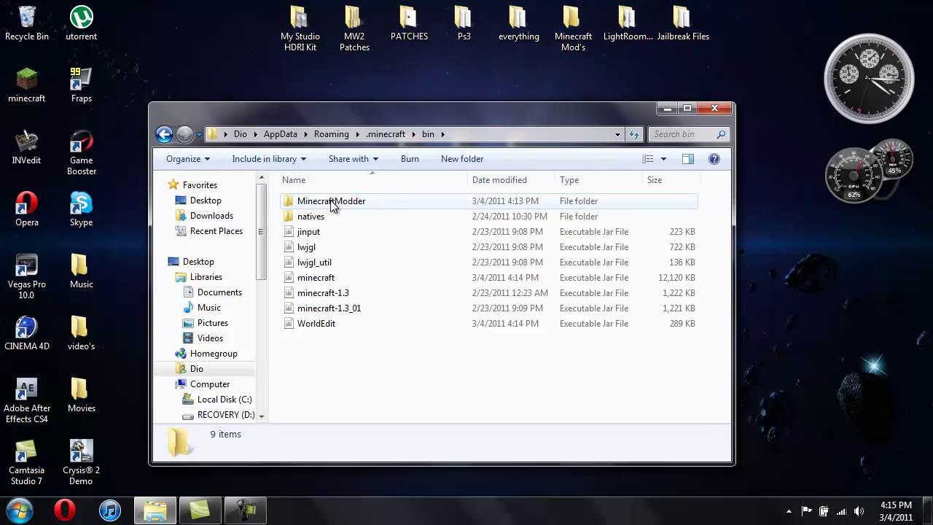
# - Open the minecraft jar file from the bin folder with WinRAR archiver
pyautogui.rightClick(338, 283)
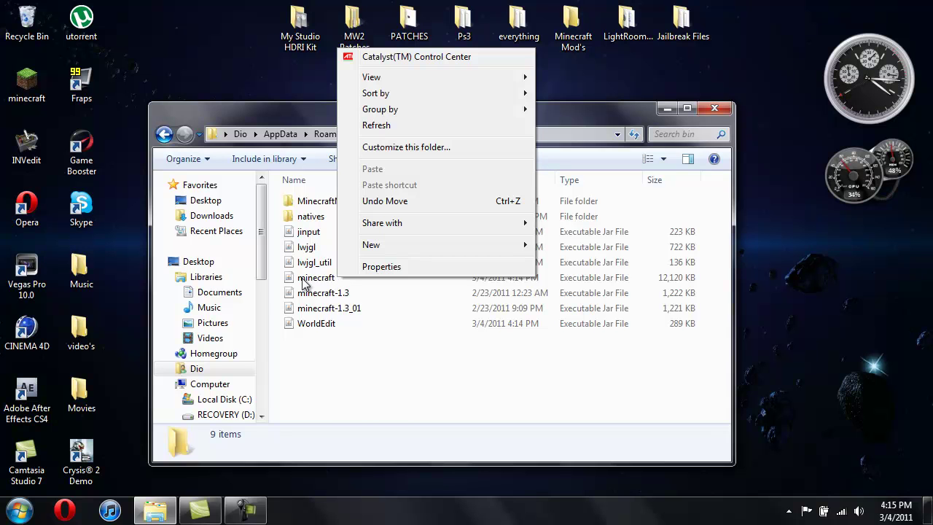
pyautogui.click(315, 280)
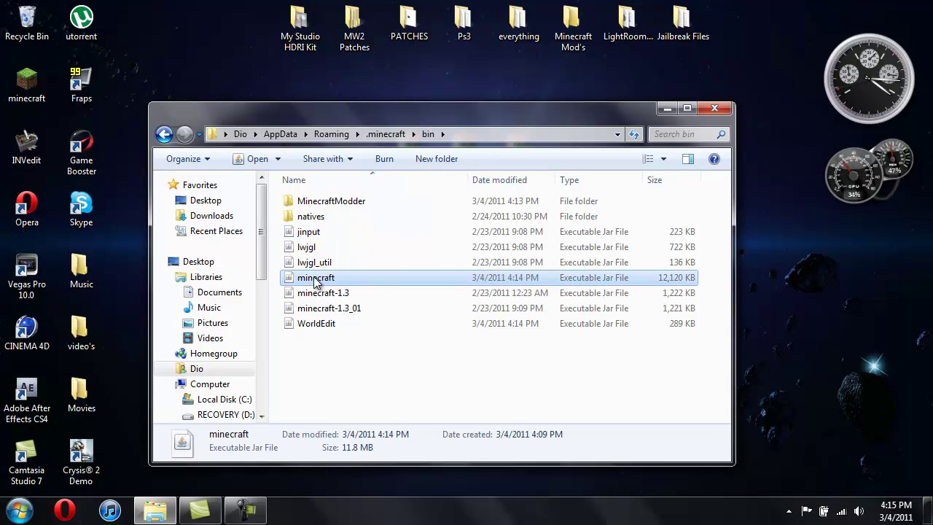
pyautogui.rightClick(316, 283)
pyautogui.moveTo(402, 258)
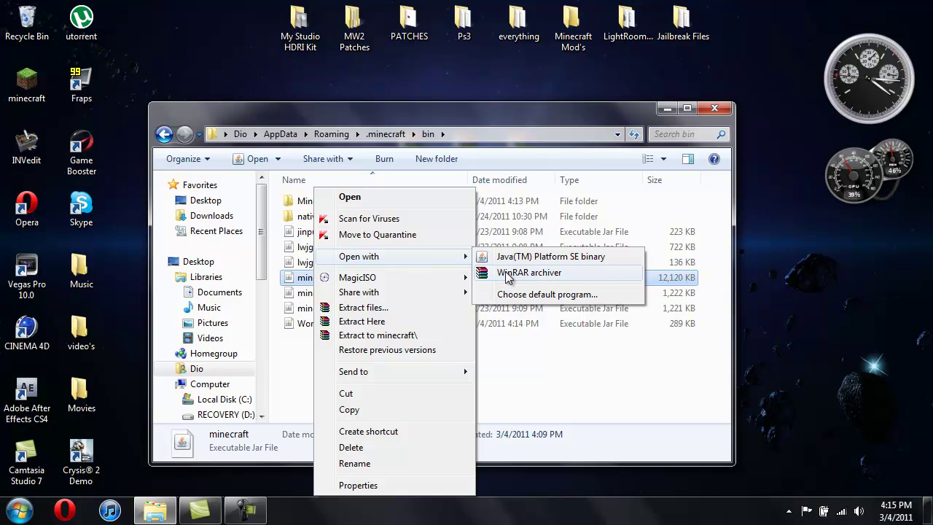
pyautogui.click(508, 274)
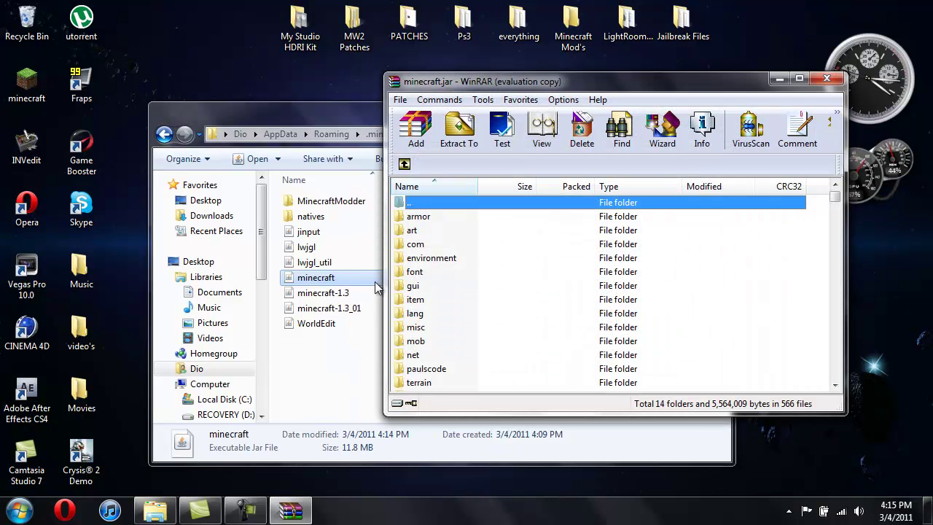
# - Dock the minecraft.jar archive window to the left half of the desktop and minimize the bin folder window
pyautogui.moveTo(597, 85); pyautogui.dragTo(1, 140)
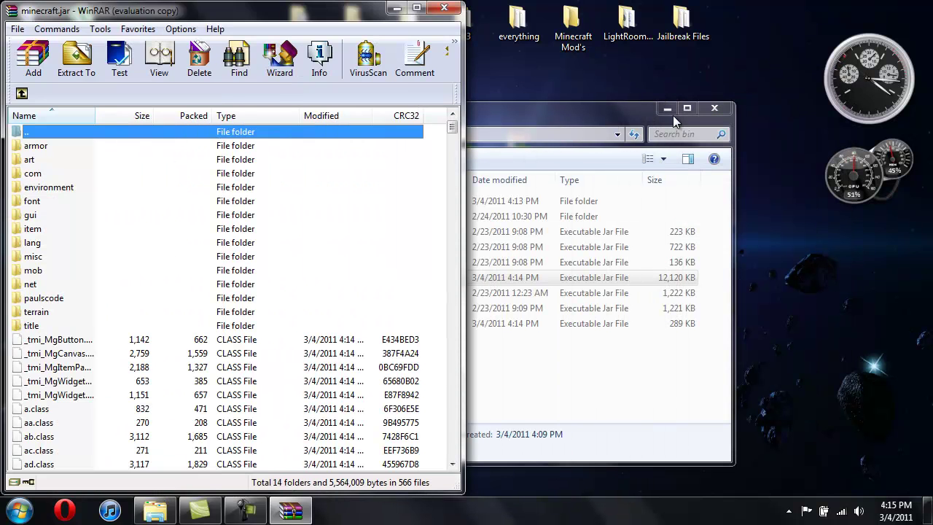
pyautogui.moveTo(648, 112); pyautogui.dragTo(678, 161)
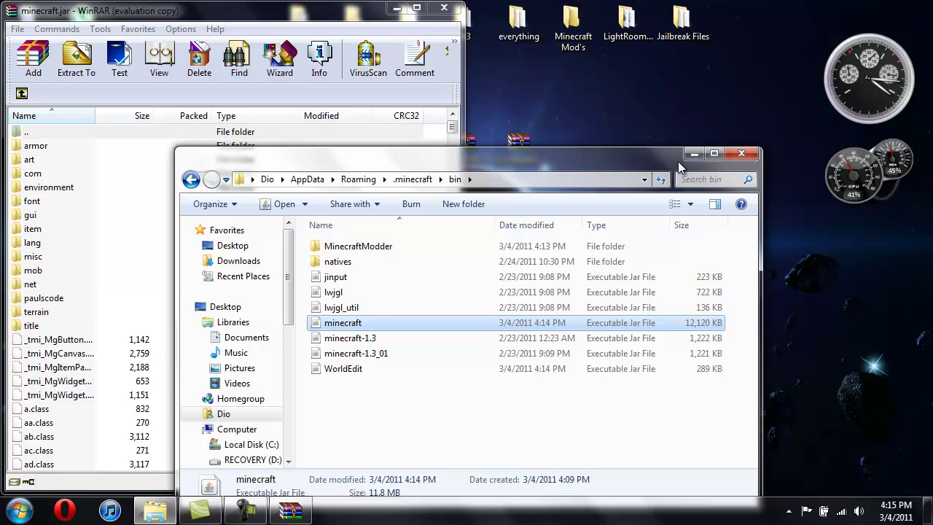
pyautogui.click(690, 155)
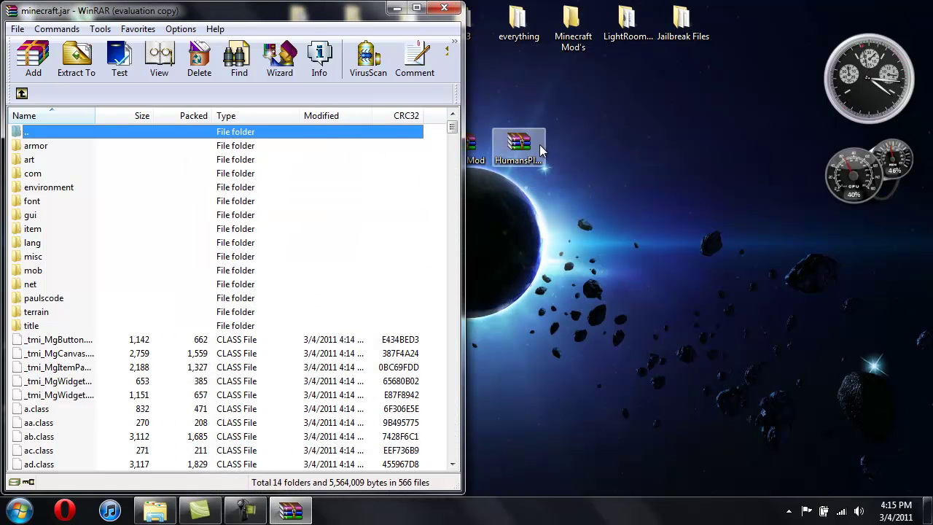
# - Move the HumansPlus_1.6, AudioMod and ModLoader archives into a row on the desktop, clear of the area covered by the docked minecraft.jar window
pyautogui.moveTo(514, 144); pyautogui.dragTo(643, 108)
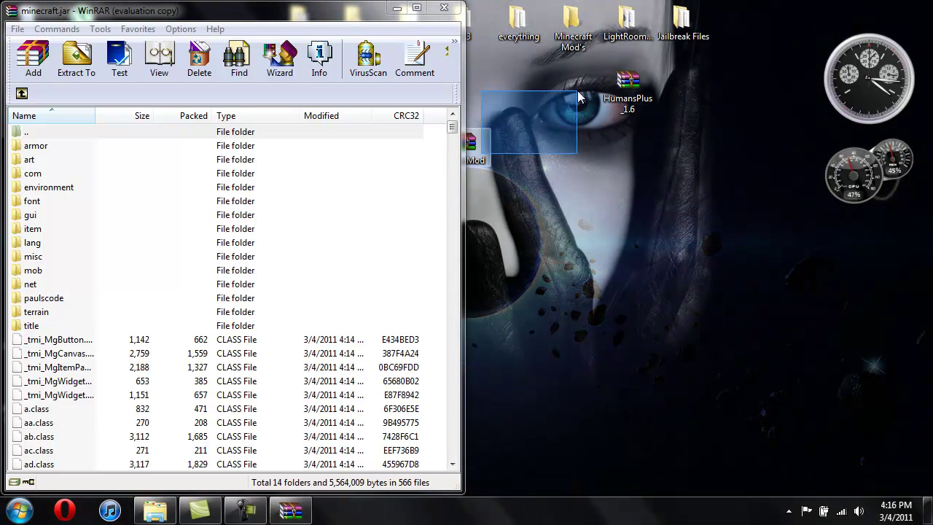
pyautogui.moveTo(487, 152); pyautogui.dragTo(587, 91)
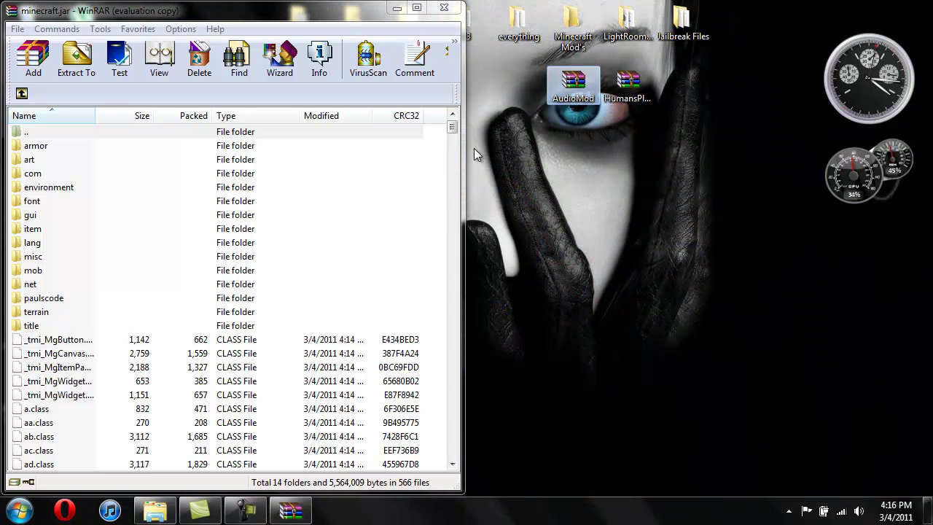
pyautogui.click(395, 11)
pyautogui.click(402, 144)
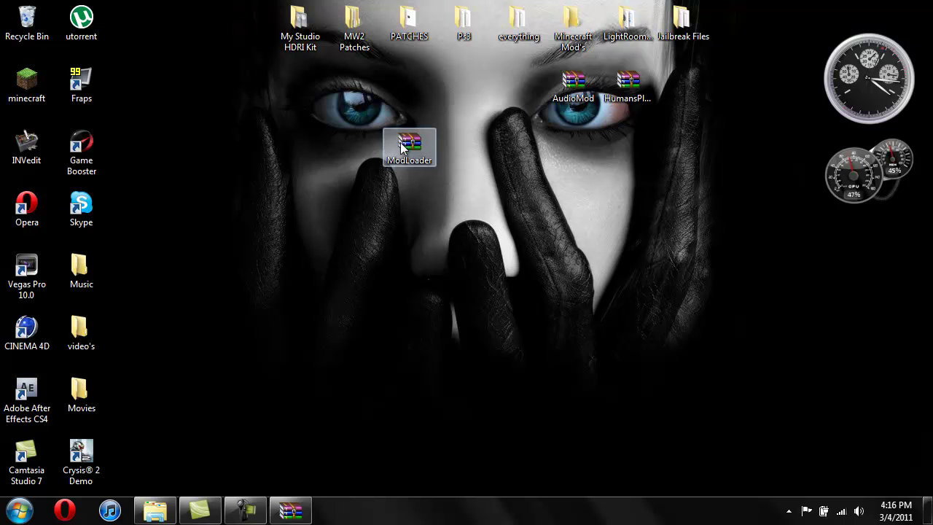
pyautogui.moveTo(490, 98); pyautogui.dragTo(529, 94)
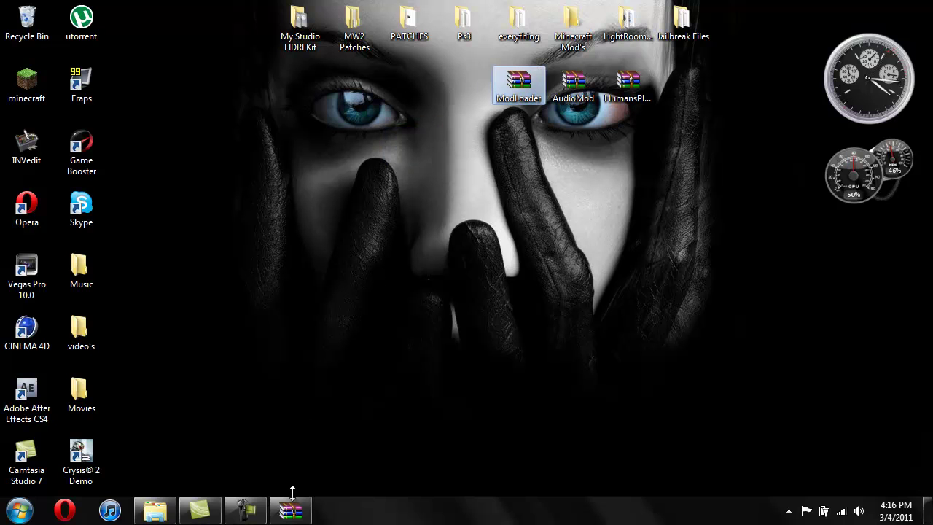
# - Restore the minecraft.jar archive window and open ModLoader.zip side by side with it
pyautogui.click(166, 515)
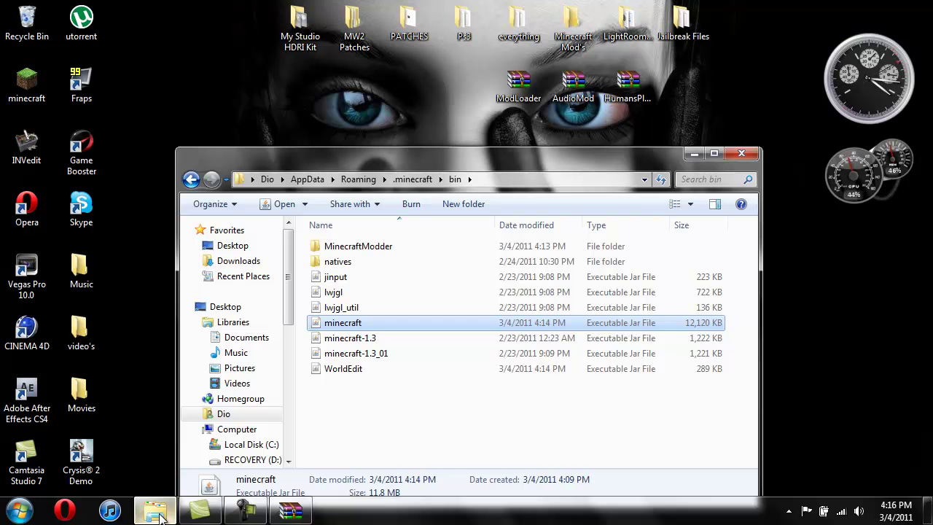
pyautogui.click(160, 515)
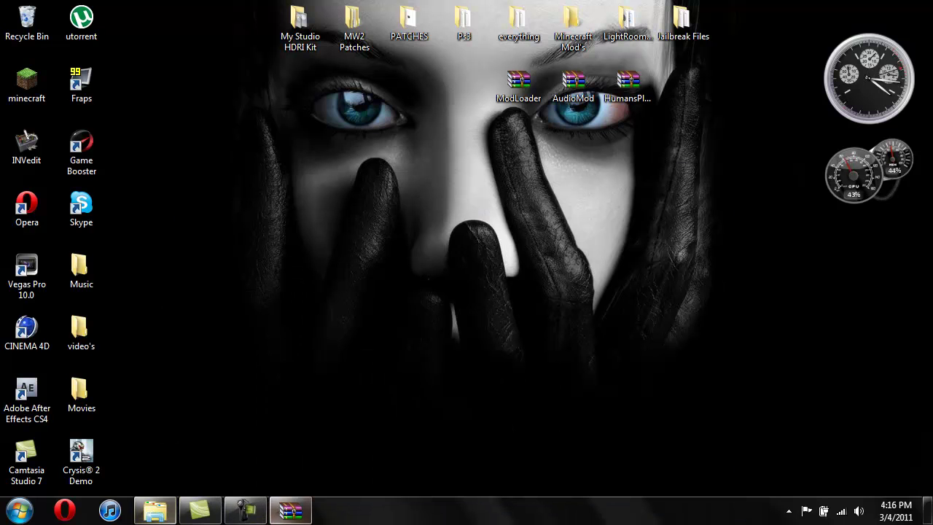
pyautogui.click(290, 511)
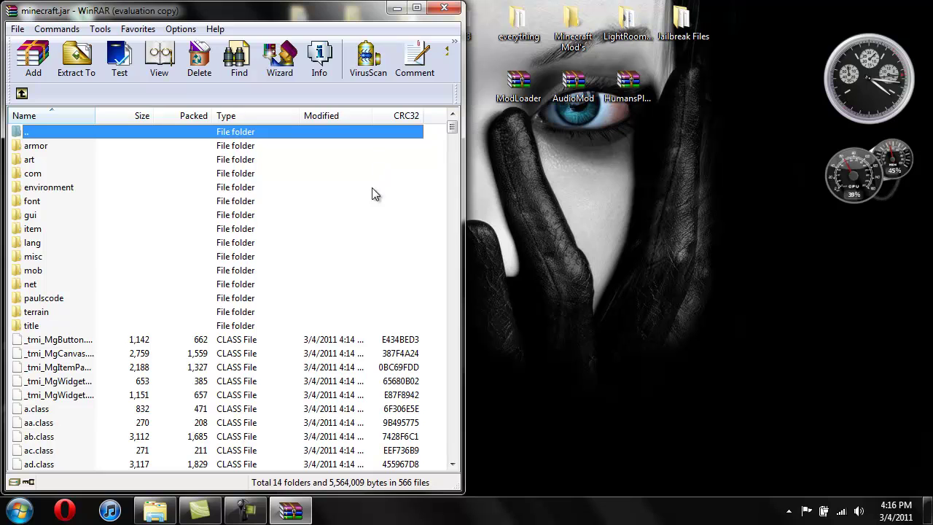
pyautogui.doubleClick(517, 95)
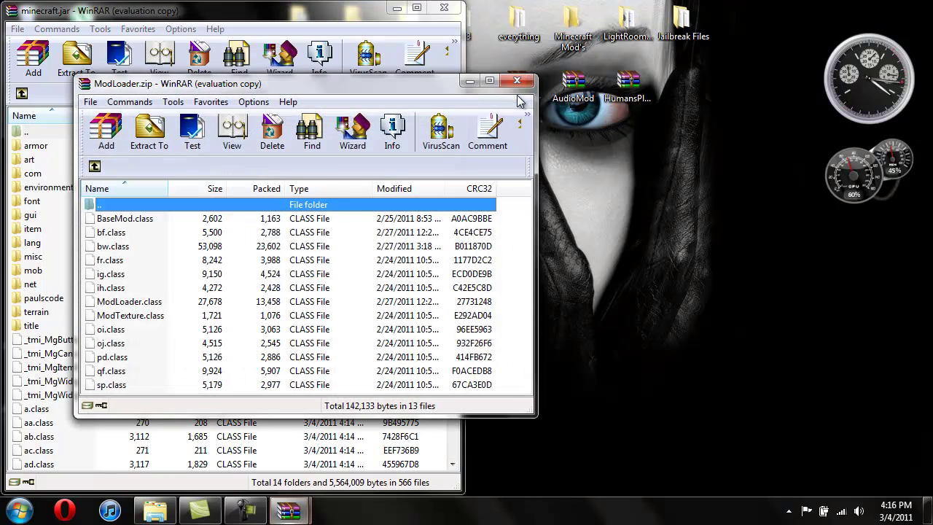
pyautogui.moveTo(345, 87); pyautogui.dragTo(932, 168)
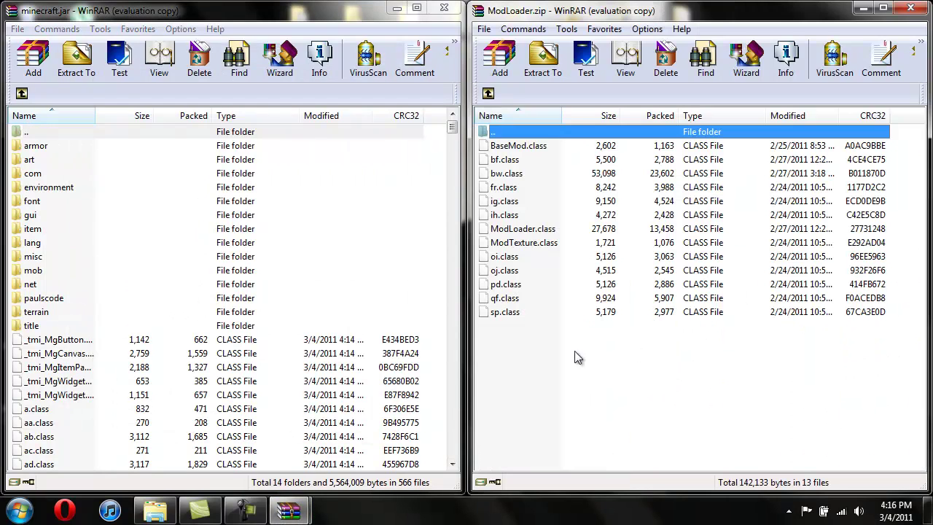
# - Add all class files from ModLoader.zip to minecraft.jar and close the ModLoader archive
pyautogui.moveTo(537, 367); pyautogui.dragTo(563, 144)
pyautogui.moveTo(526, 200); pyautogui.dragTo(170, 379)
pyautogui.click(234, 372)
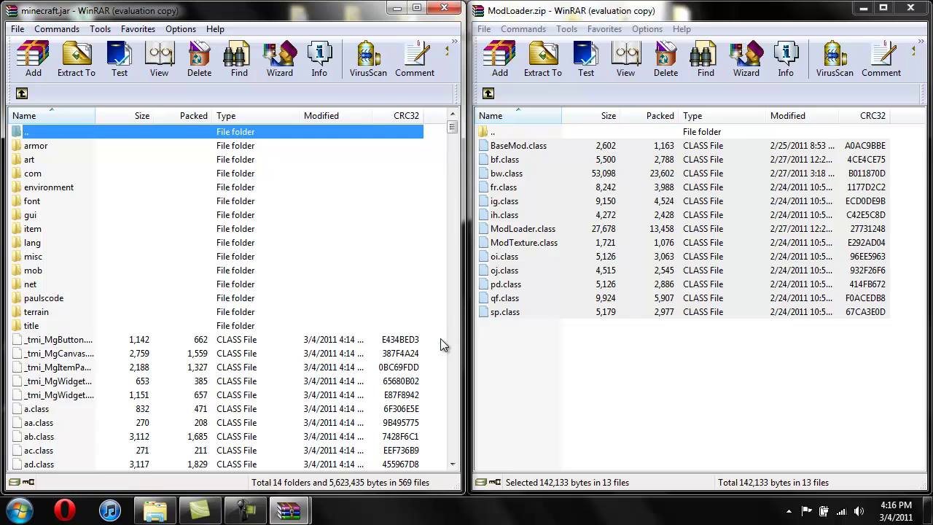
pyautogui.click(920, 8)
# - Open AudioMod.zip side by side with minecraft.jar and add its ibxm folder to the jar
pyautogui.moveTo(517, 94); pyautogui.dragTo(579, 31)
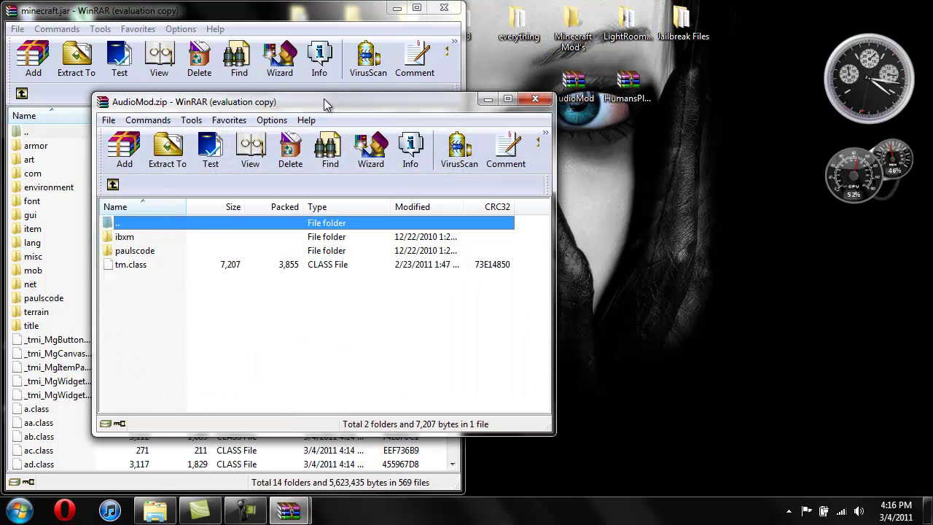
pyautogui.moveTo(326, 105); pyautogui.dragTo(930, 105)
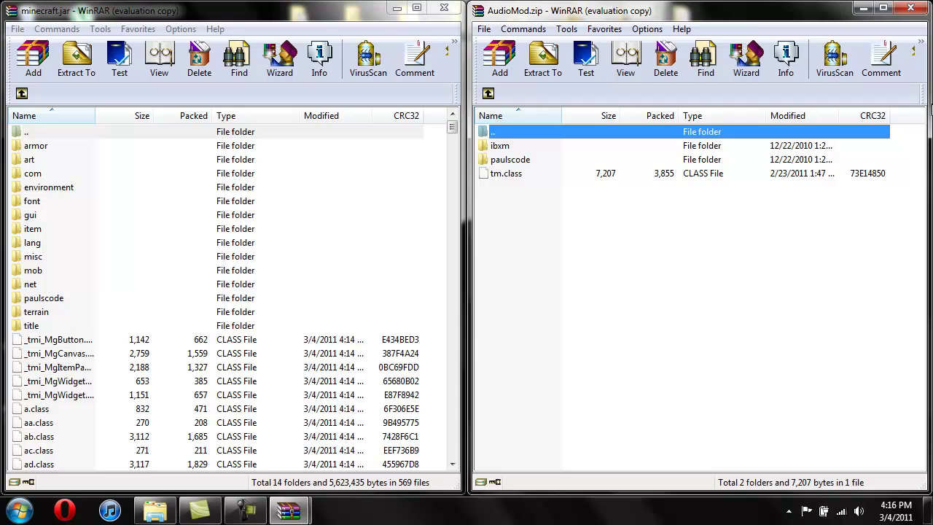
pyautogui.click(503, 149)
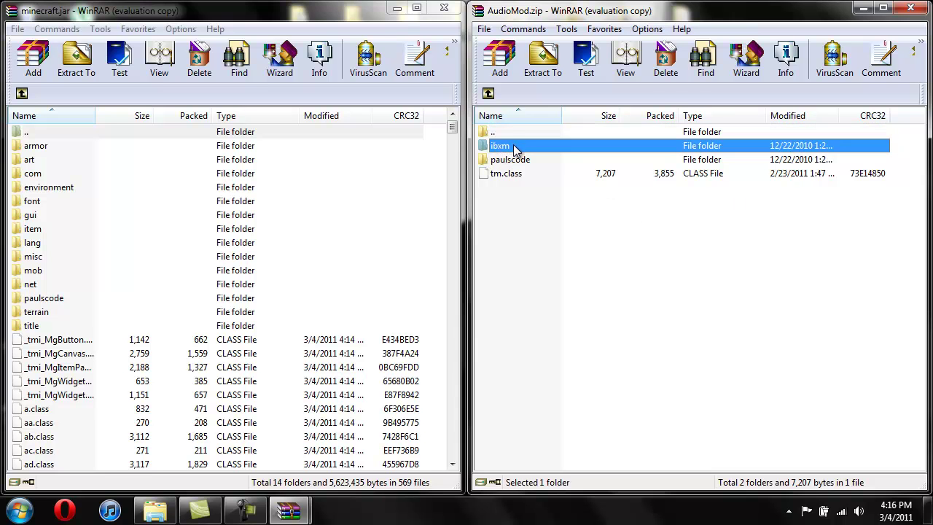
pyautogui.moveTo(515, 150); pyautogui.dragTo(348, 188)
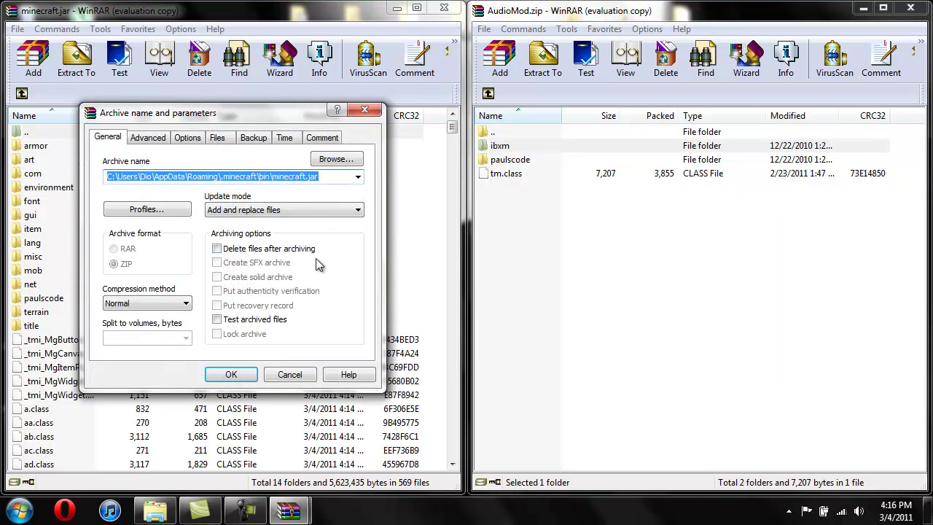
pyautogui.click(246, 373)
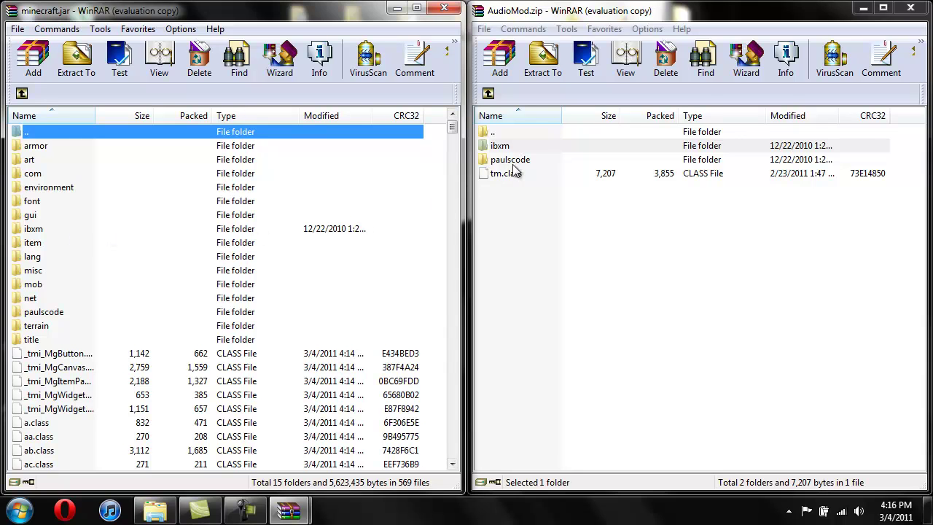
# - Add CodecIBXM.class from AudioMod.zip's paulscode/sound/codecs folder to the matching codecs folder in minecraft.jar
pyautogui.doubleClick(42, 312)
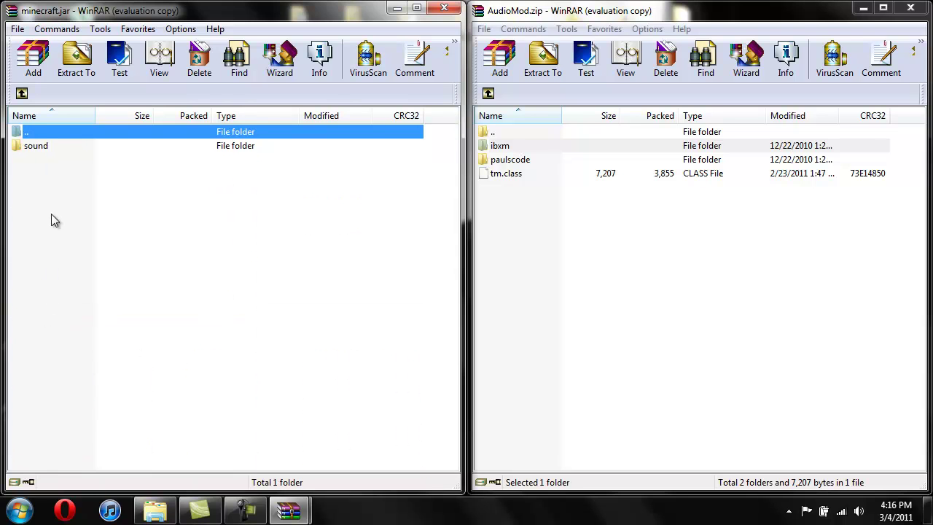
pyautogui.doubleClick(37, 147)
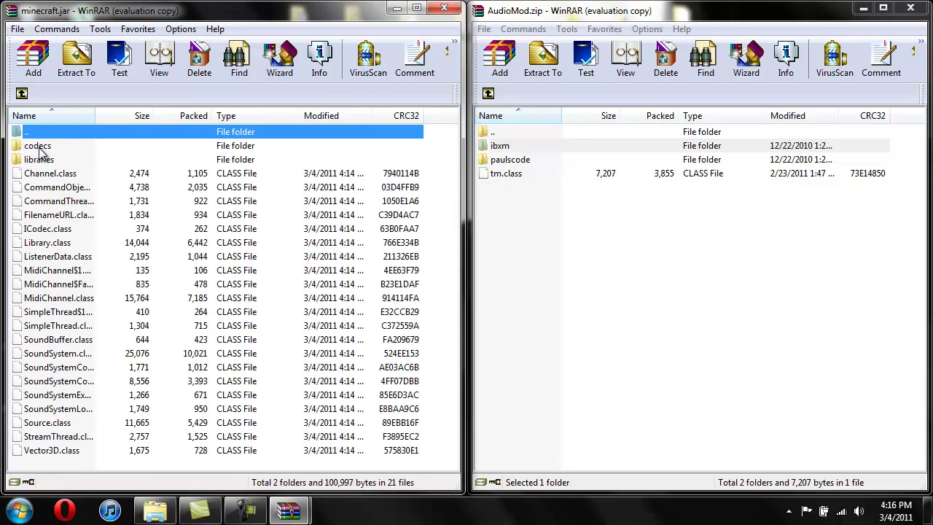
pyautogui.doubleClick(38, 146)
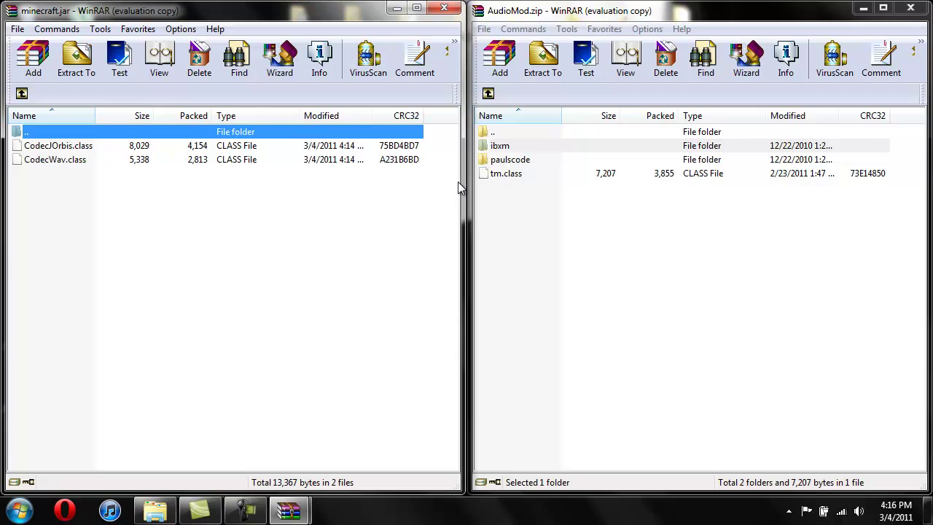
pyautogui.doubleClick(508, 160)
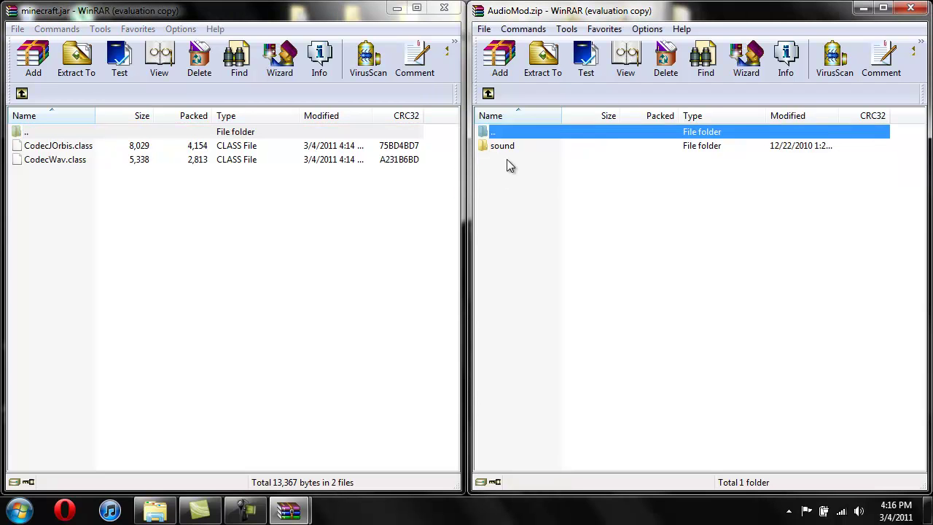
pyautogui.doubleClick(508, 148)
pyautogui.doubleClick(509, 147)
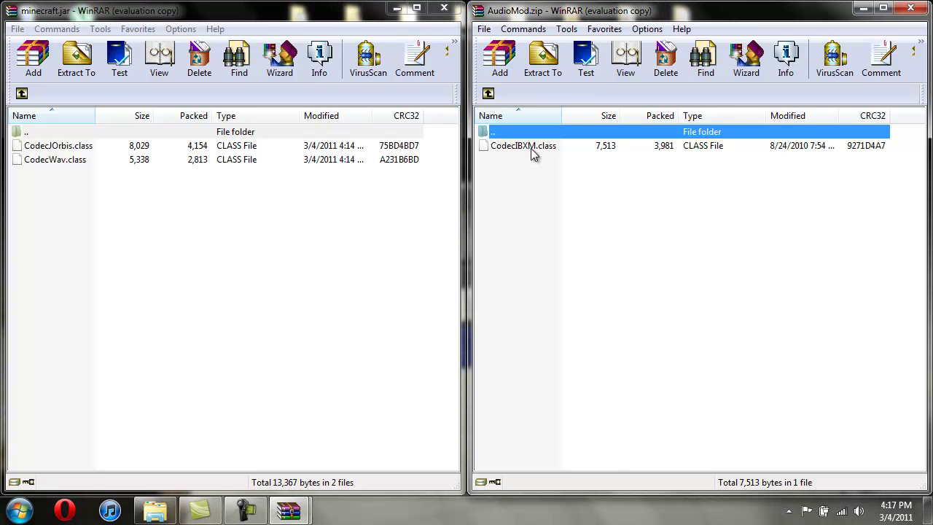
pyautogui.moveTo(532, 147); pyautogui.dragTo(197, 218)
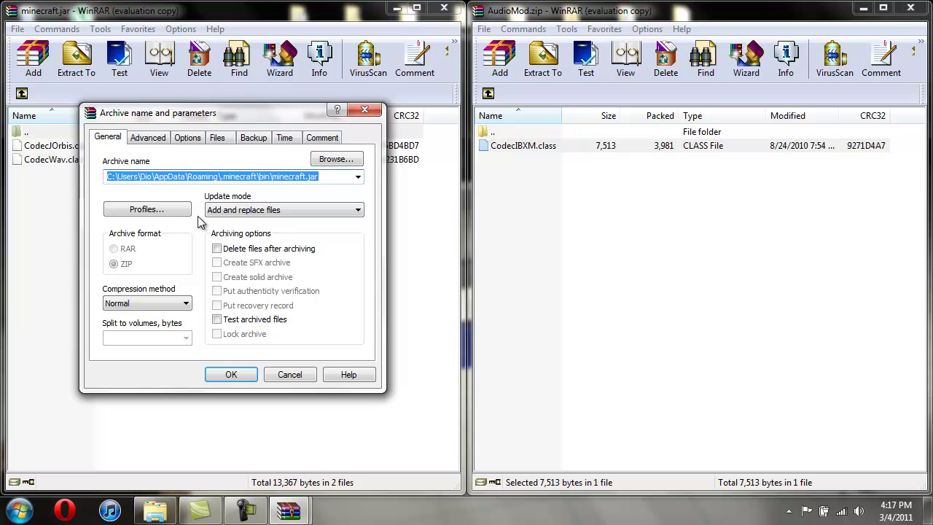
pyautogui.click(232, 375)
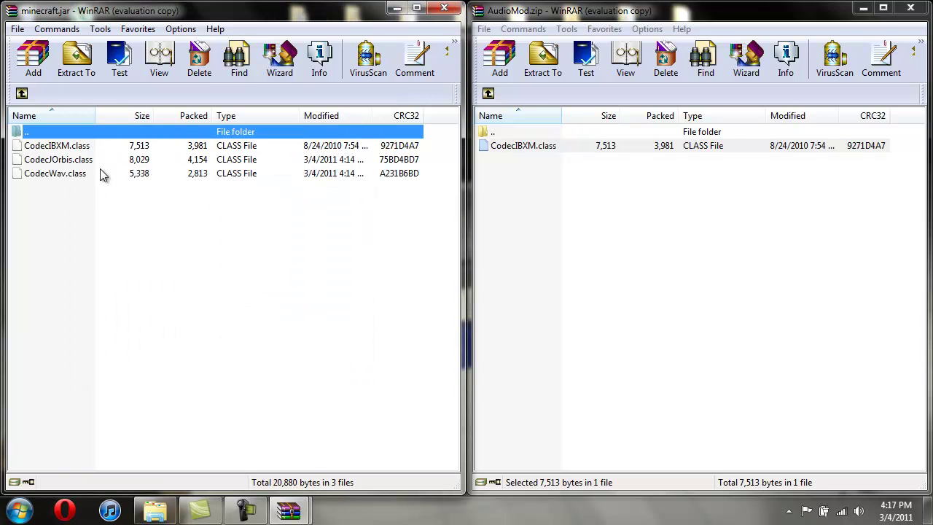
# - Return both archives to their root level, add tm.class from AudioMod.zip to minecraft.jar, and close the AudioMod archive
pyautogui.click(21, 94)
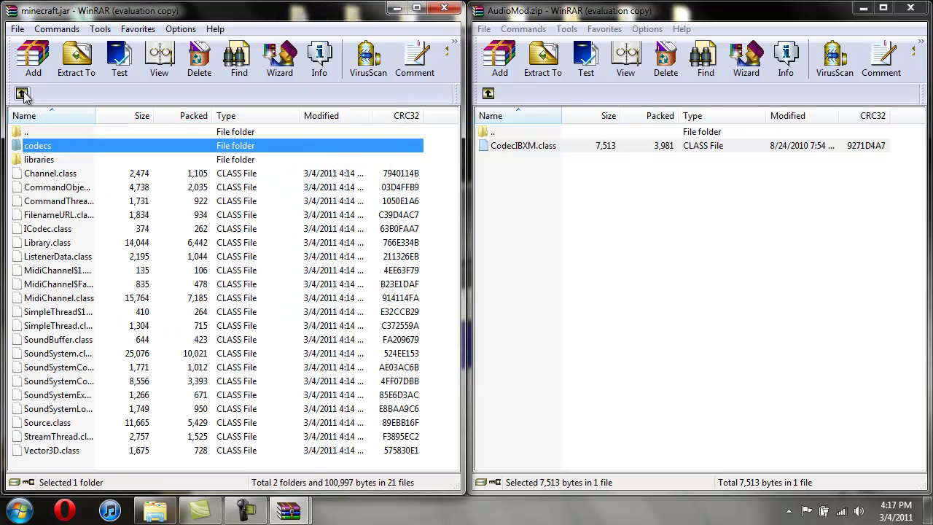
pyautogui.click(23, 95)
pyautogui.click(22, 94)
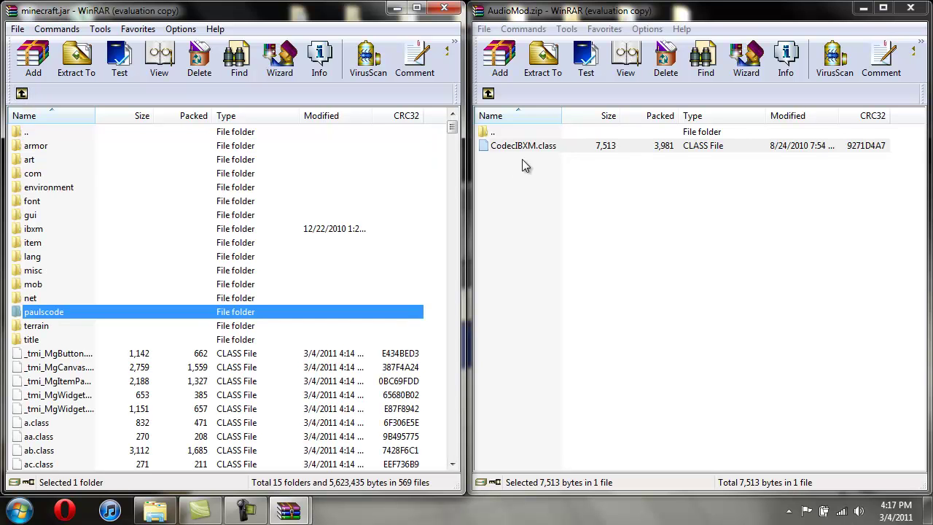
pyautogui.click(489, 94)
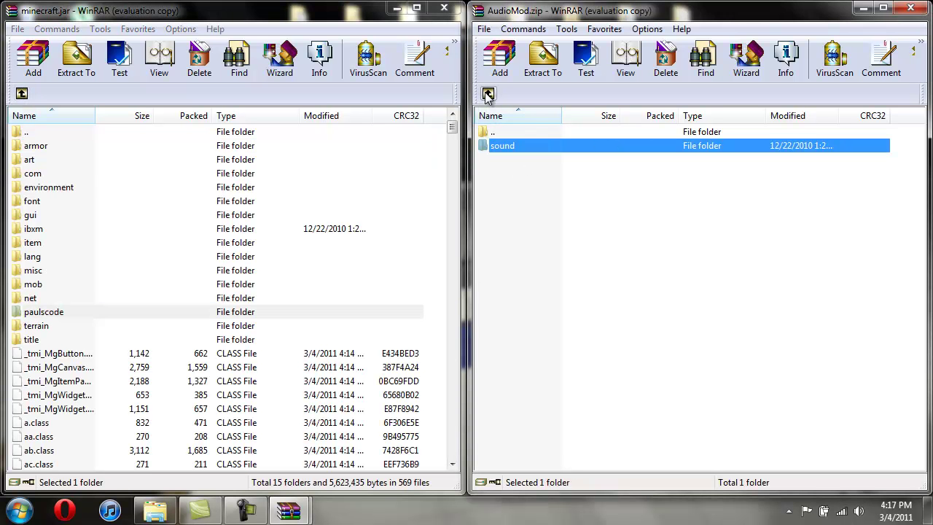
pyautogui.click(489, 94)
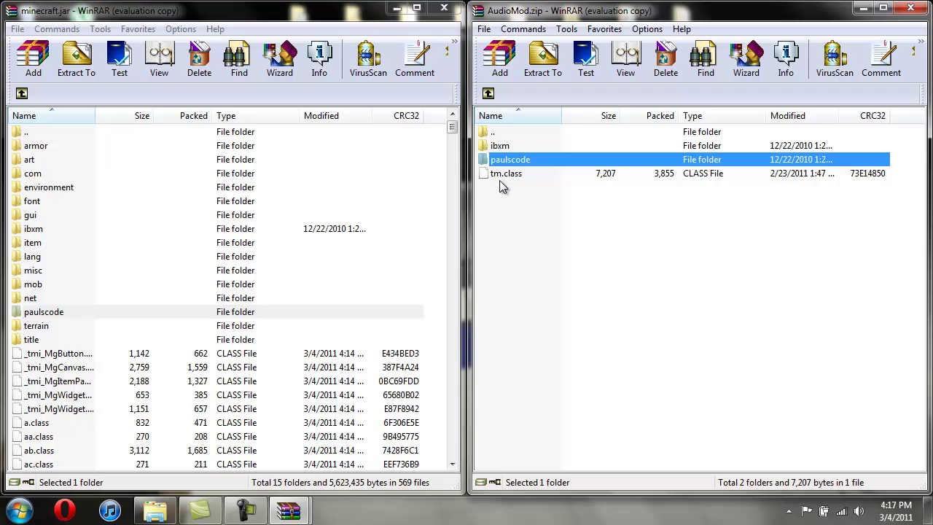
pyautogui.click(530, 175)
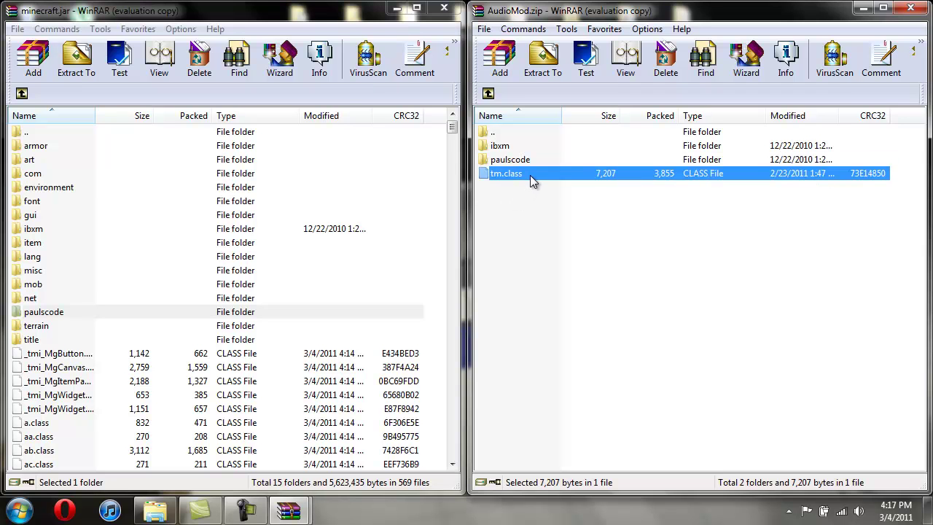
pyautogui.moveTo(551, 172); pyautogui.dragTo(224, 413)
pyautogui.click(233, 367)
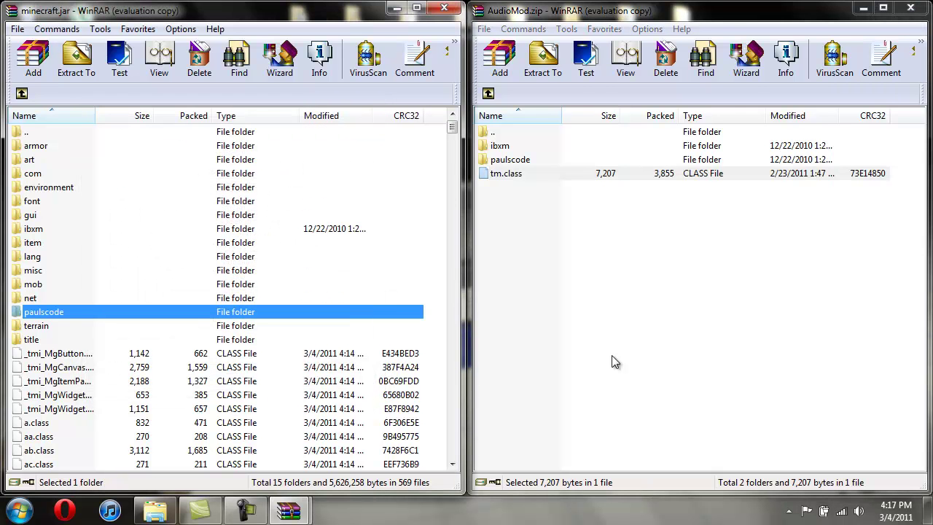
pyautogui.click(911, 9)
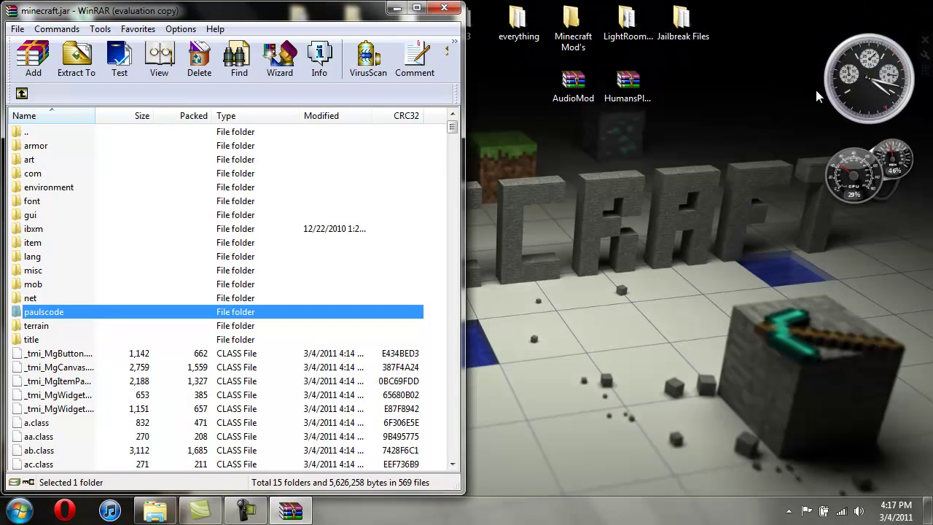
# - Move the AudioMod archive into the Minecraft Mod's folder and open HumansPlus_1.6.rar side by side with minecraft.jar
pyautogui.moveTo(590, 85); pyautogui.dragTo(576, 36)
pyautogui.moveTo(628, 82); pyautogui.dragTo(585, 113)
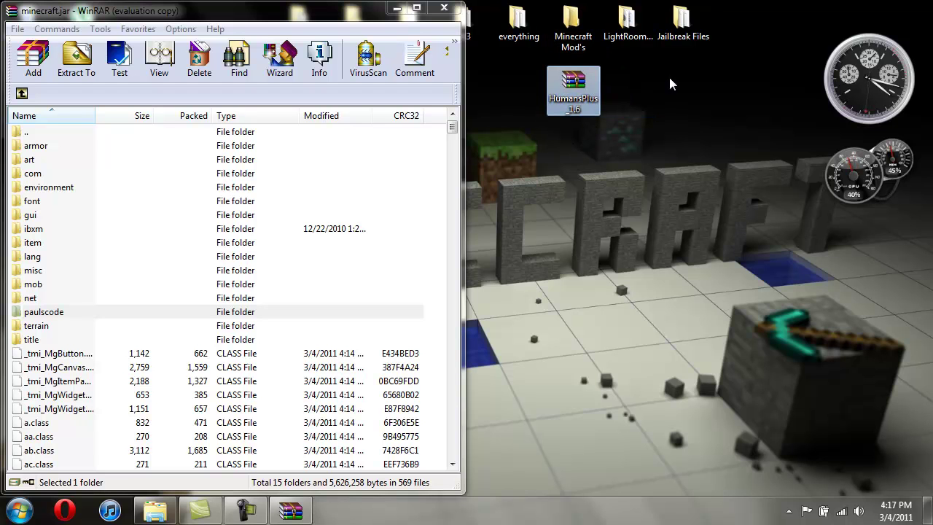
pyautogui.doubleClick(581, 91)
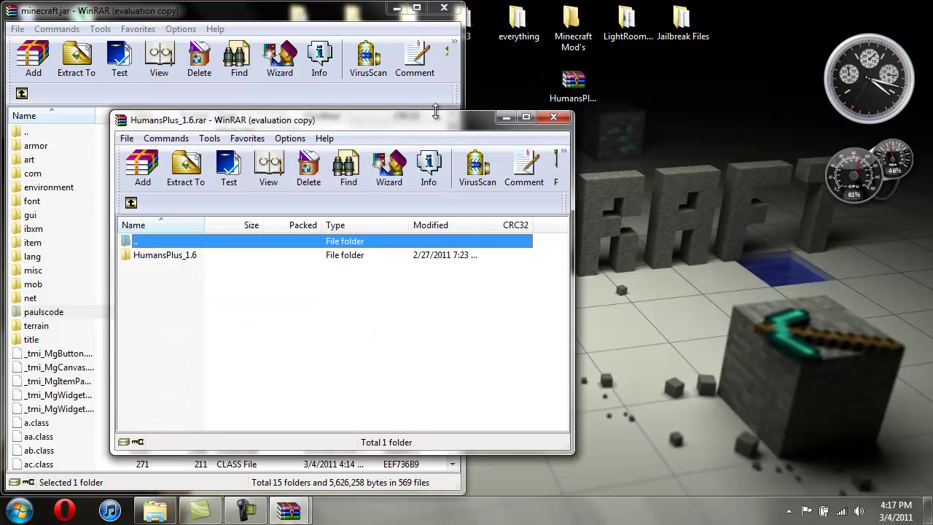
pyautogui.moveTo(419, 128); pyautogui.dragTo(932, 110)
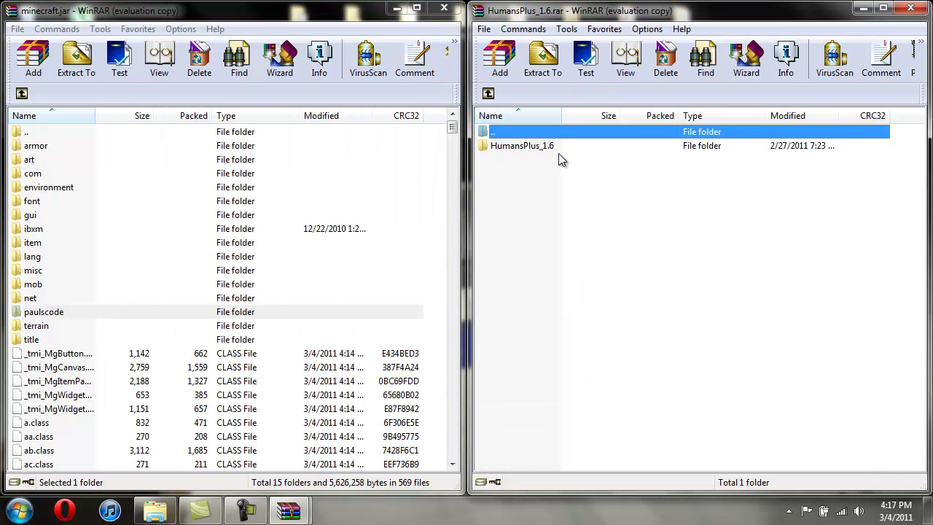
# - Add the humansplus folder from the "Files to inject to ..." folder inside HumansPlus_1.6 to the root of minecraft.jar
pyautogui.click(530, 144)
pyautogui.doubleClick(531, 144)
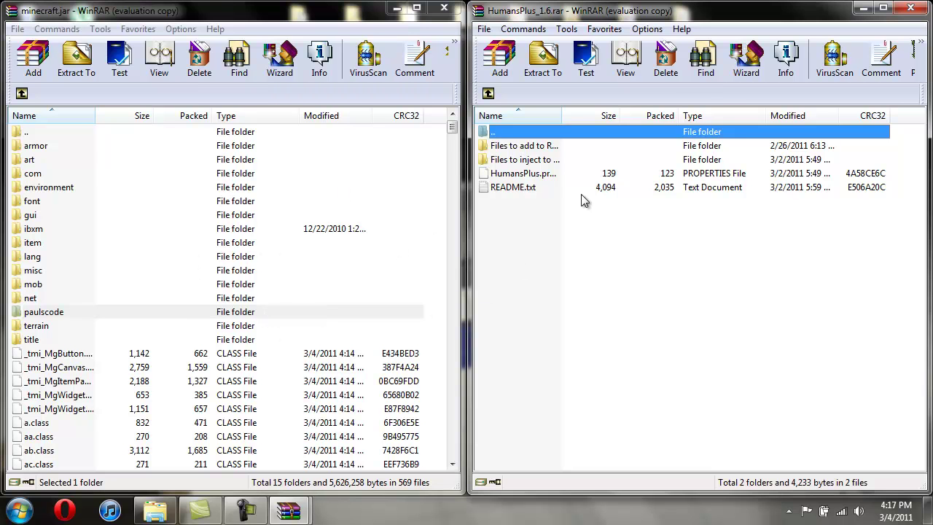
pyautogui.doubleClick(524, 162)
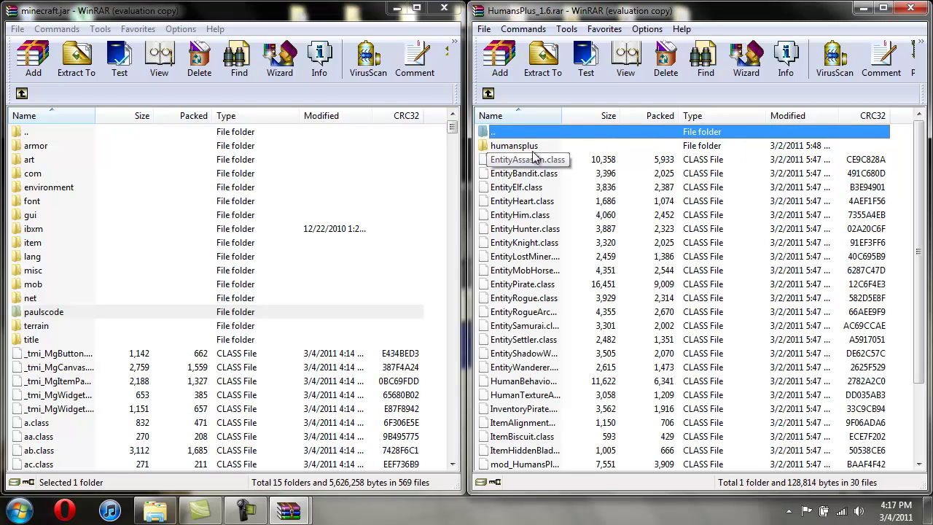
pyautogui.click(515, 148)
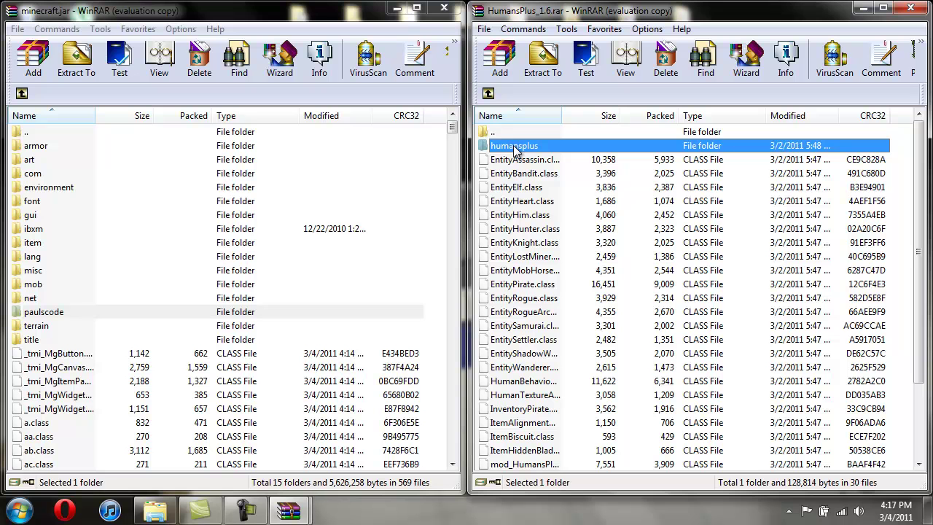
pyautogui.moveTo(528, 150); pyautogui.dragTo(263, 172)
pyautogui.click(231, 375)
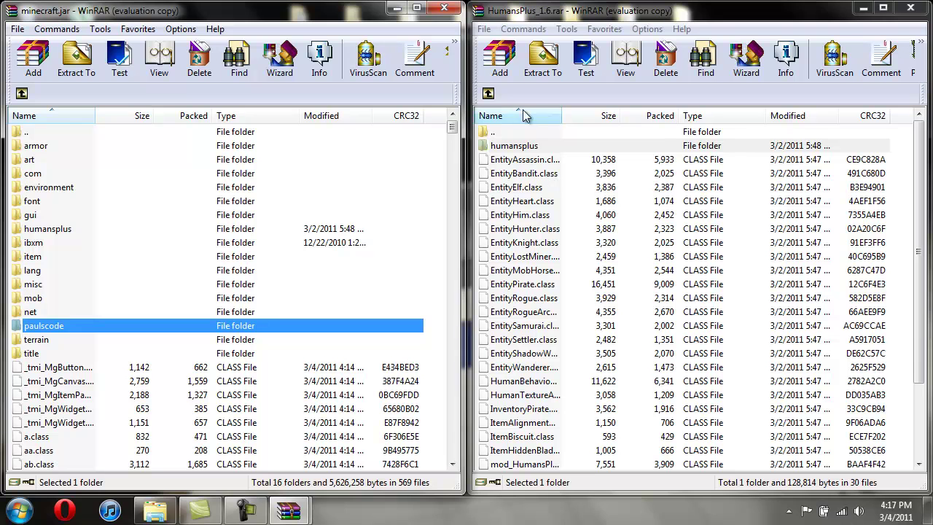
# - Add all the class files, from EntityAssassin.class to spawnlist.class, from HumansPlus_1.6.rar to minecraft.jar
pyautogui.click(552, 165)
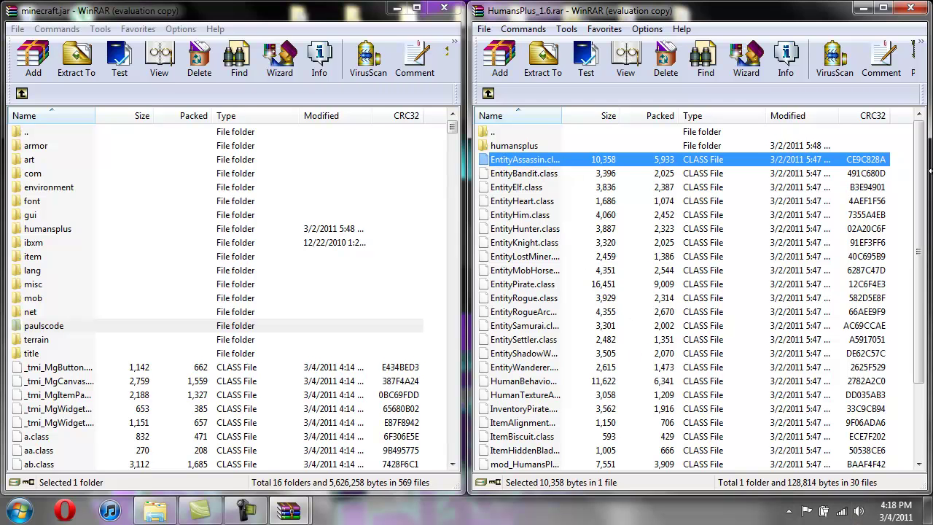
pyautogui.scroll(-3, 920, 213)
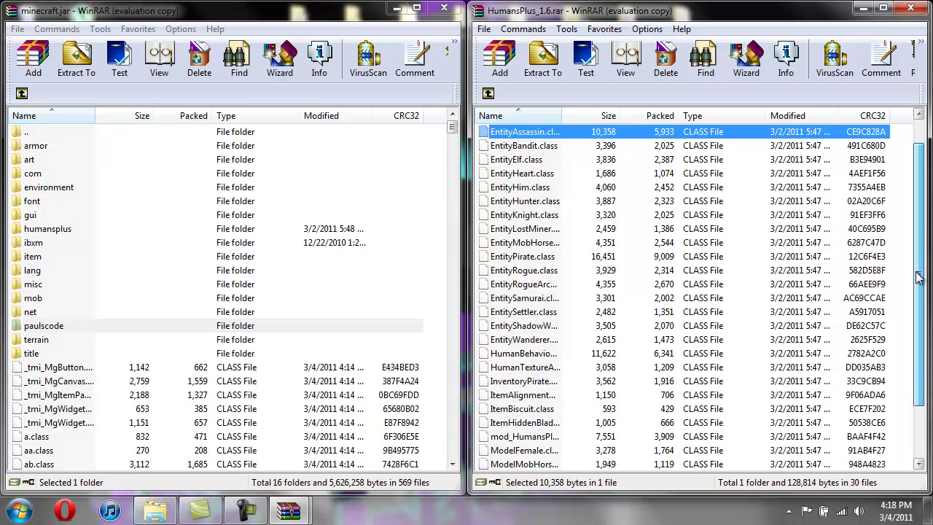
pyautogui.hotkey('ctrl', 'a')
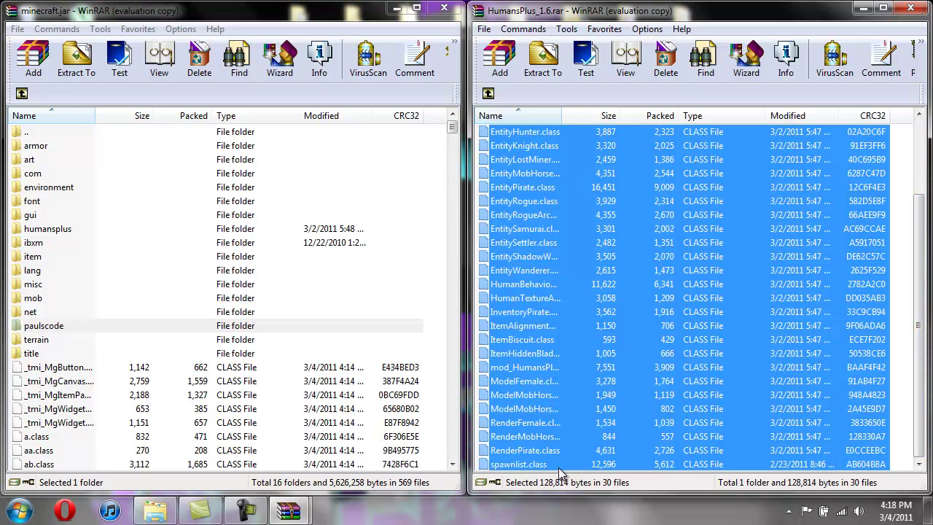
pyautogui.moveTo(672, 240); pyautogui.dragTo(278, 407)
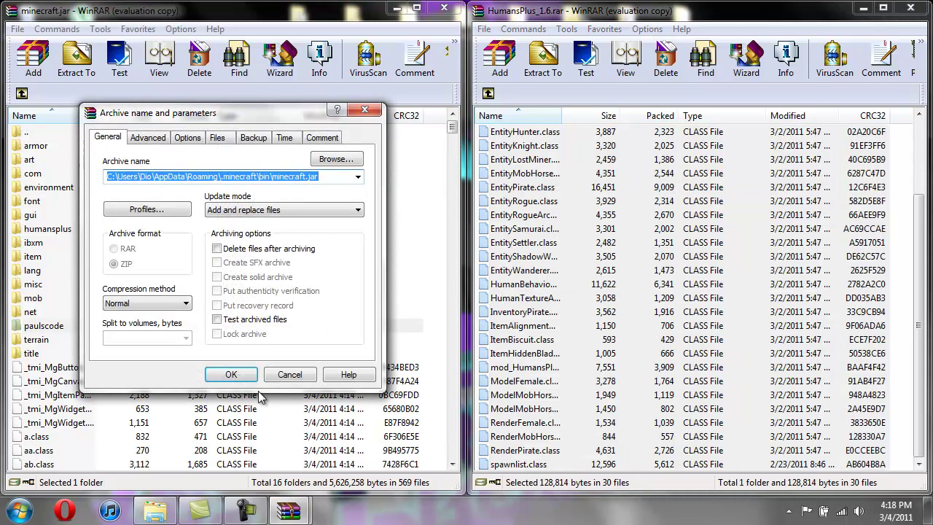
pyautogui.click(232, 372)
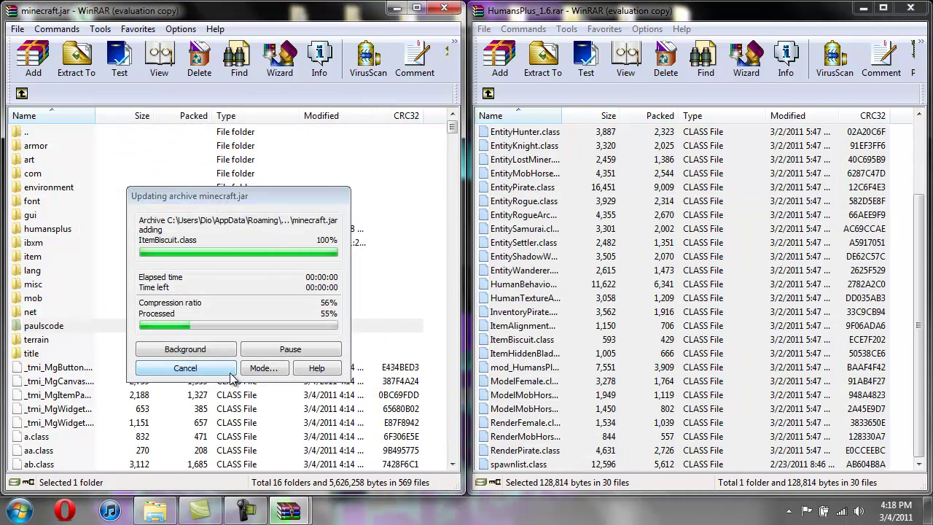
# - Close minecraft.jar and dock the .minecraft bin folder window beside HumansPlus_1.6.rar, with the archive one folder level up
pyautogui.click(489, 93)
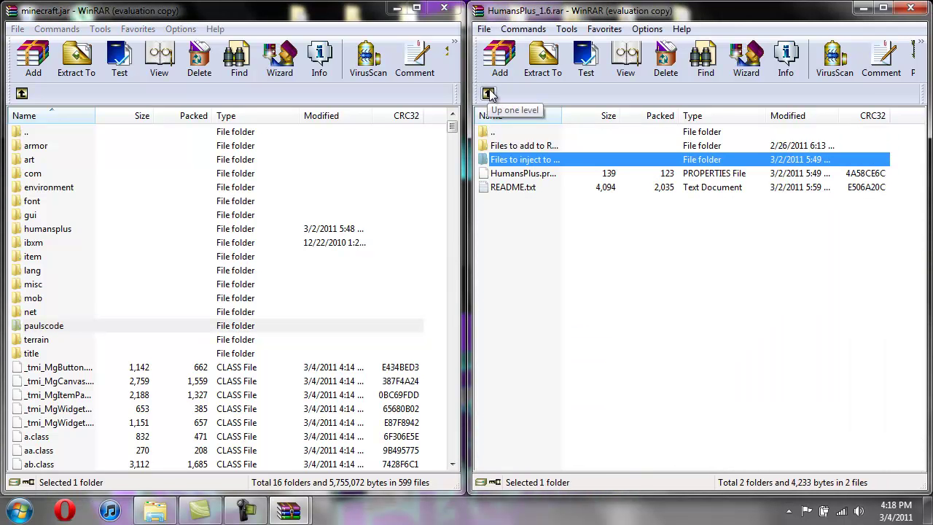
pyautogui.click(444, 8)
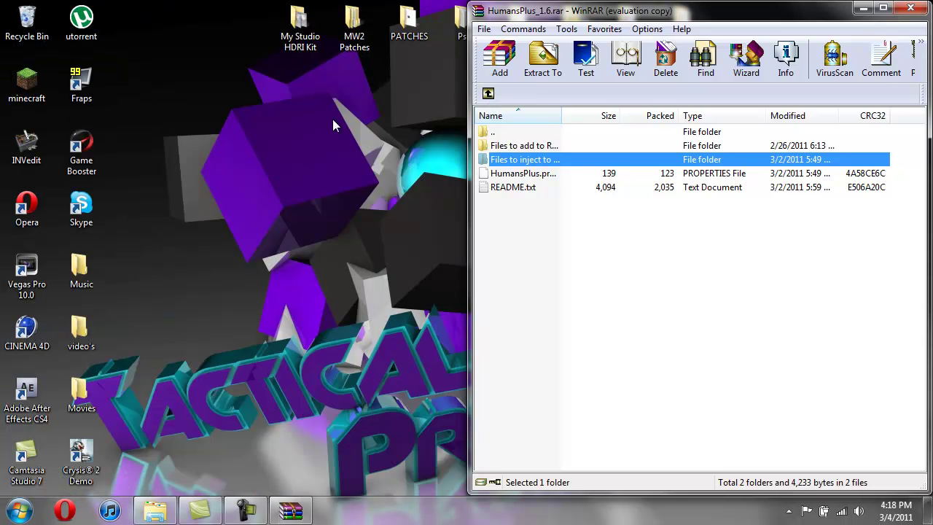
pyautogui.click(306, 398)
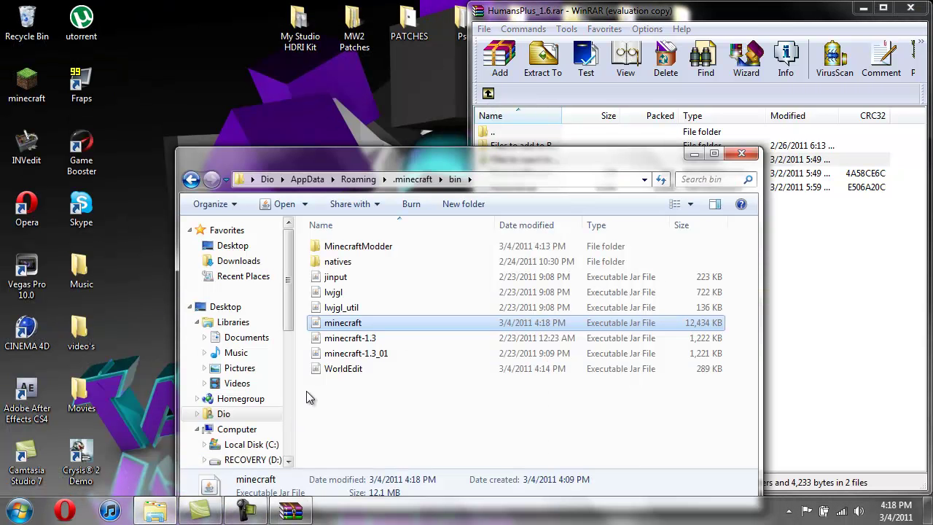
pyautogui.moveTo(480, 156); pyautogui.dragTo(295, 146)
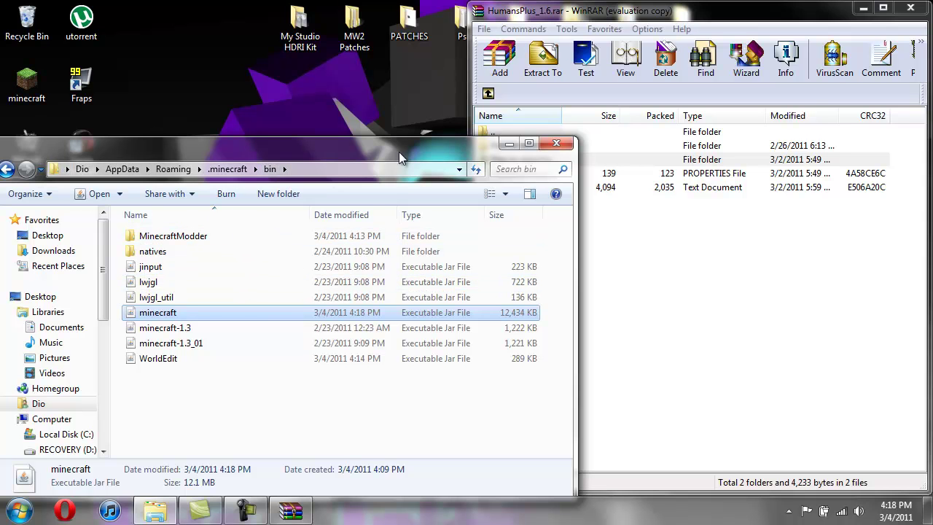
pyautogui.moveTo(399, 151); pyautogui.dragTo(0, 192)
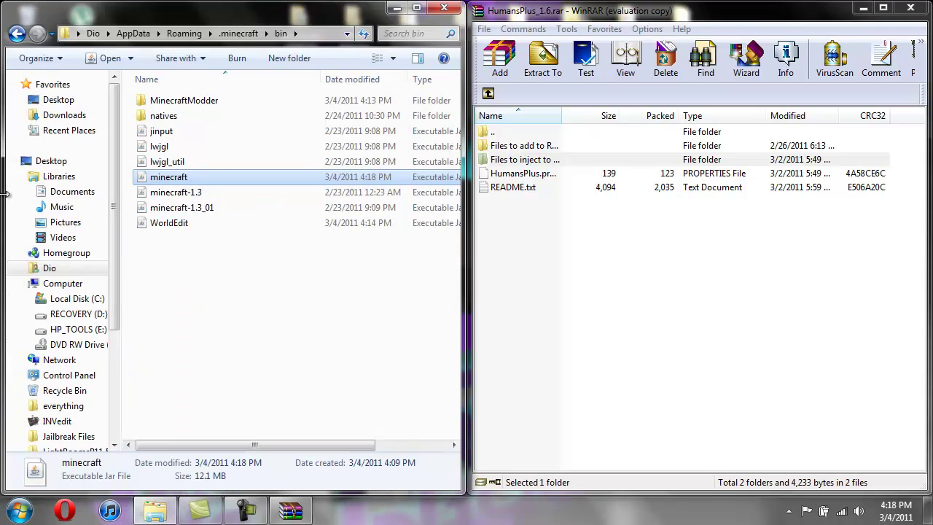
# - Copy the mod folder from the archive's "Files to add to R..." folder into the resources folder of .minecraft
pyautogui.click(501, 149)
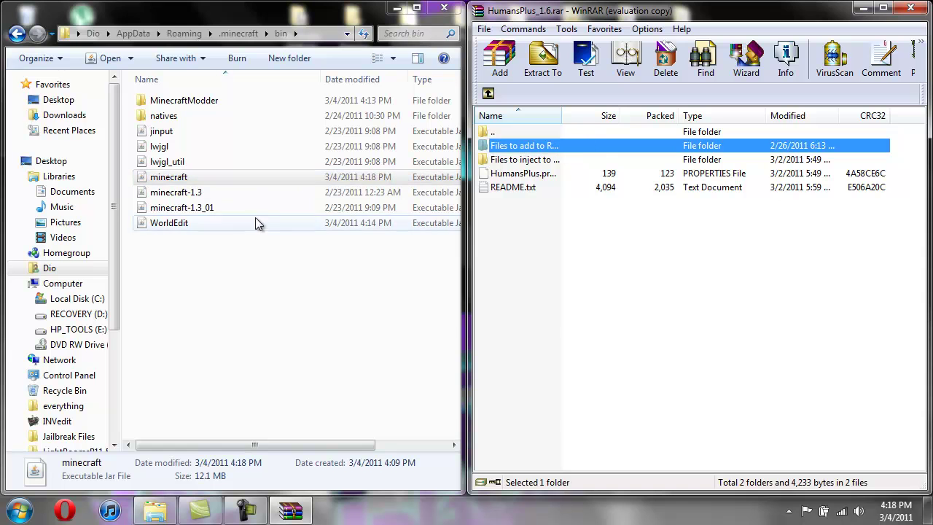
pyautogui.click(18, 35)
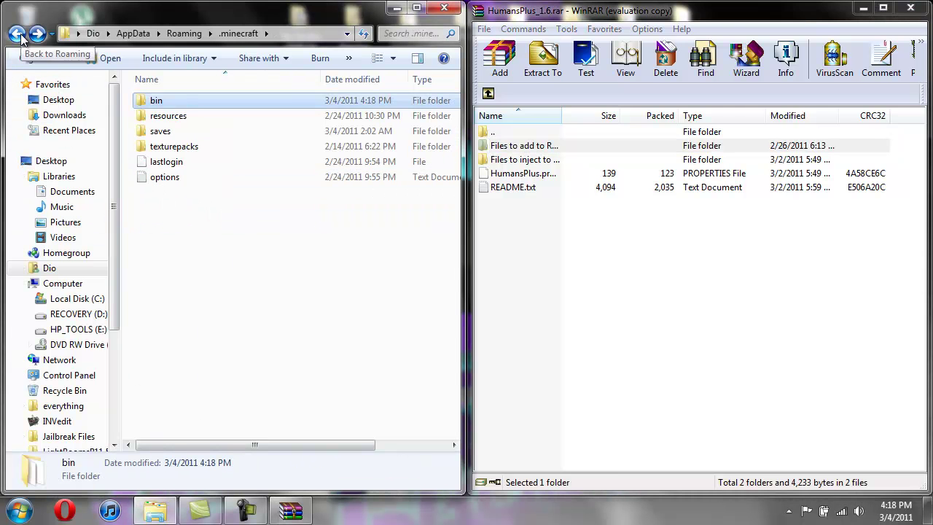
pyautogui.doubleClick(182, 115)
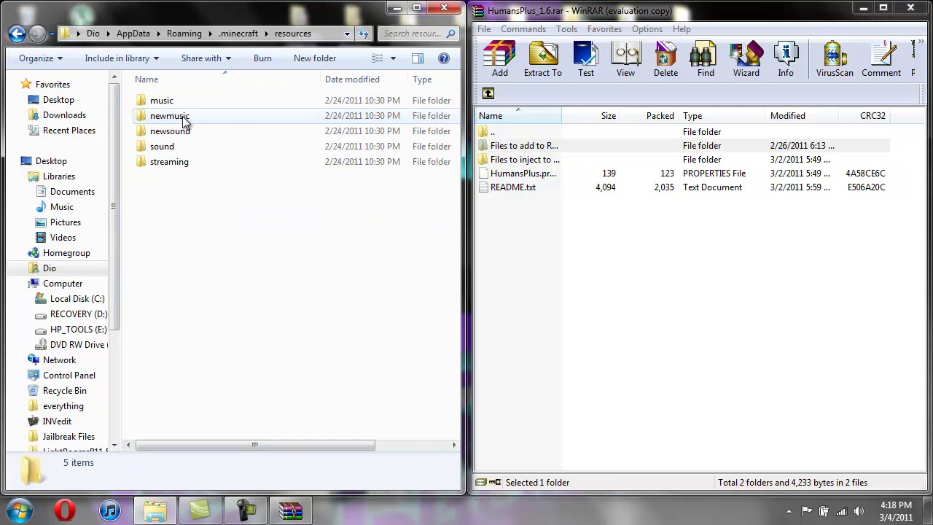
pyautogui.doubleClick(539, 147)
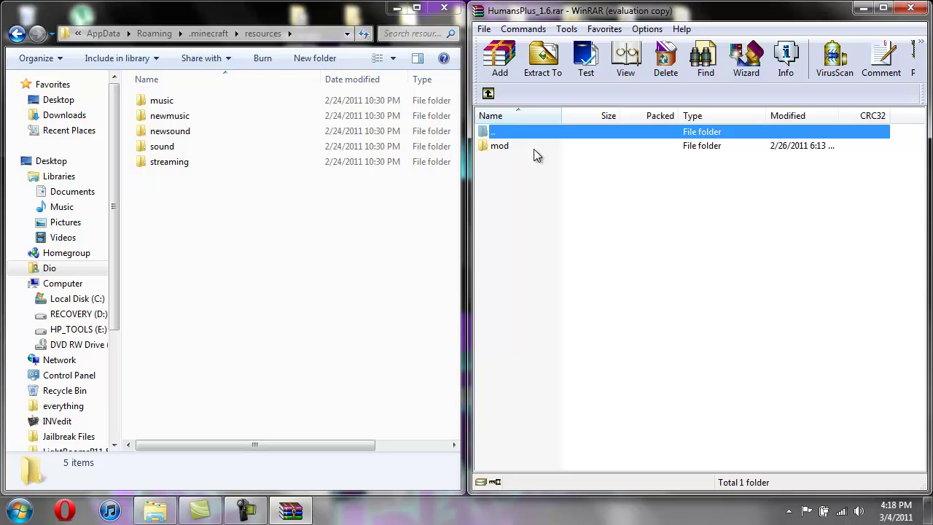
pyautogui.click(533, 147)
pyautogui.moveTo(531, 146); pyautogui.dragTo(226, 247)
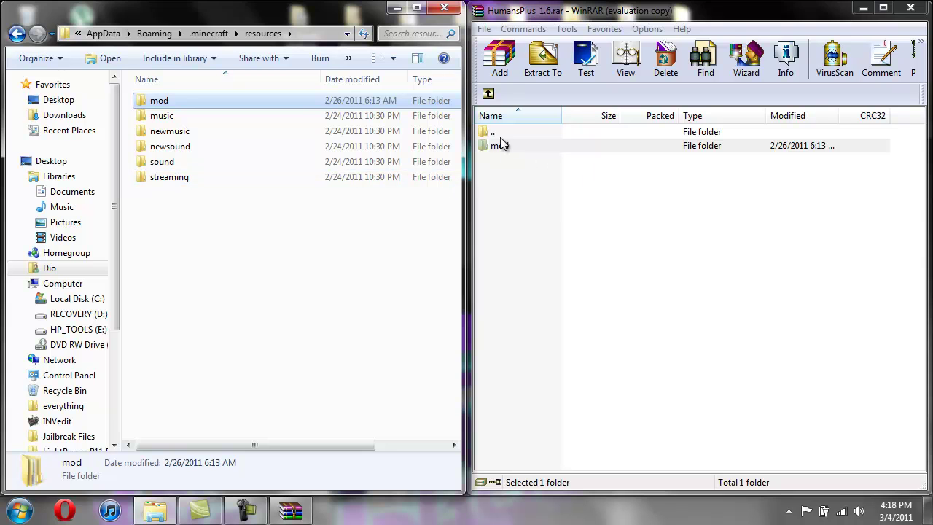
# - Copy the HumansPlus properties file from HumansPlus_1.6.rar into the .minecraft folder, then close the archive and undock the .minecraft window
pyautogui.click(489, 94)
pyautogui.click(489, 94)
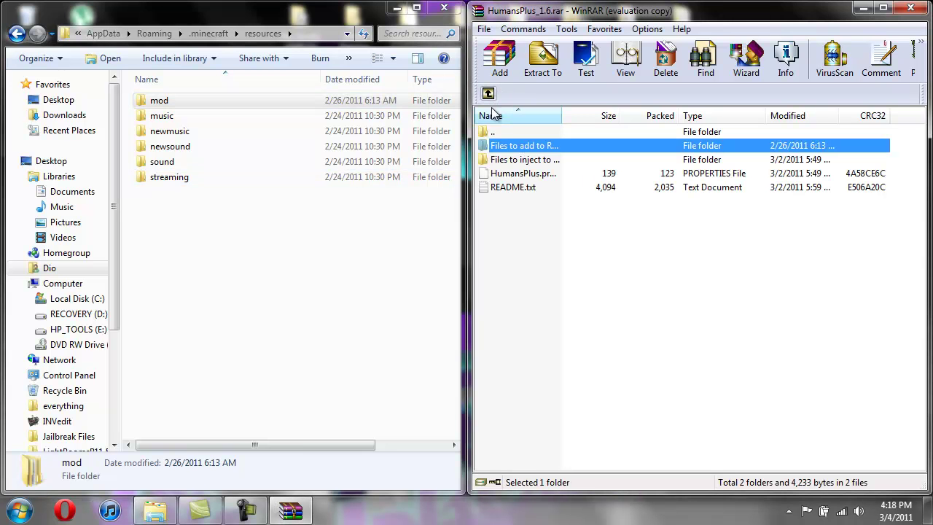
pyautogui.click(17, 33)
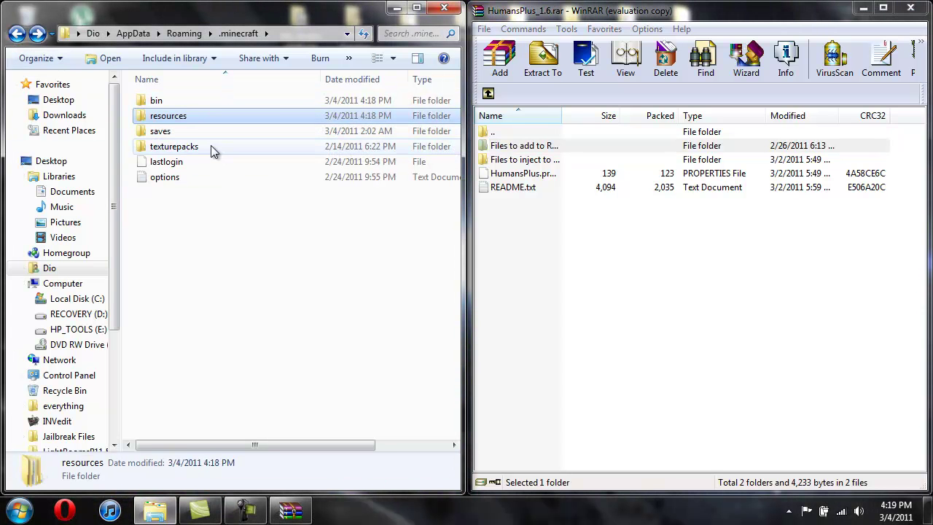
pyautogui.click(557, 175)
pyautogui.moveTo(564, 173); pyautogui.dragTo(171, 238)
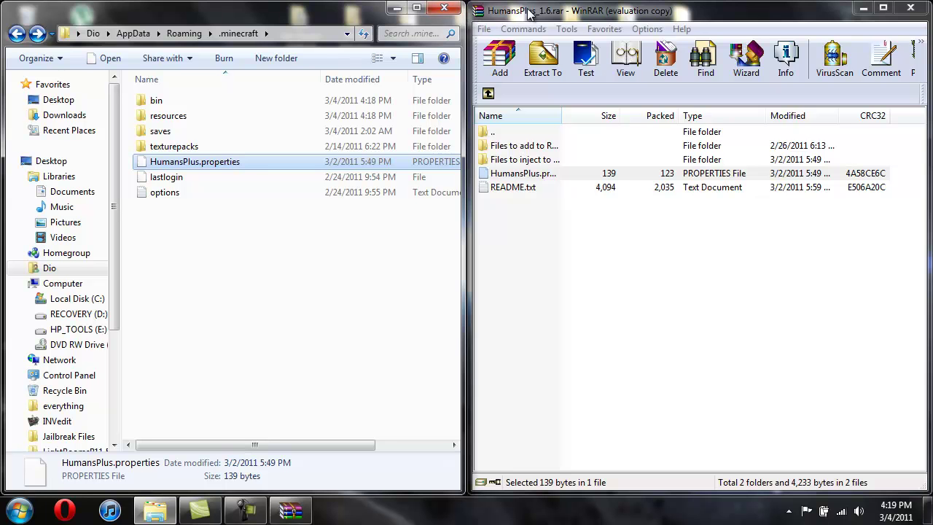
pyautogui.click(911, 8)
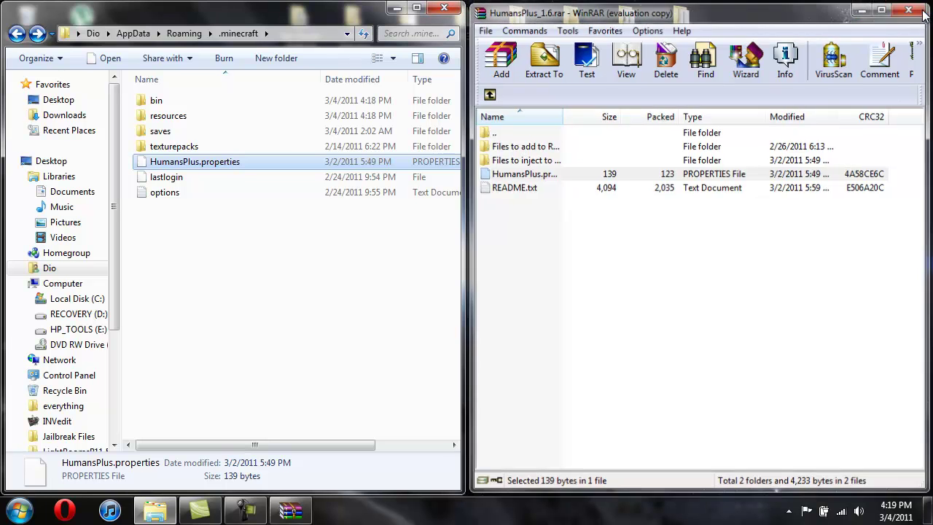
pyautogui.moveTo(350, 14); pyautogui.dragTo(596, 132)
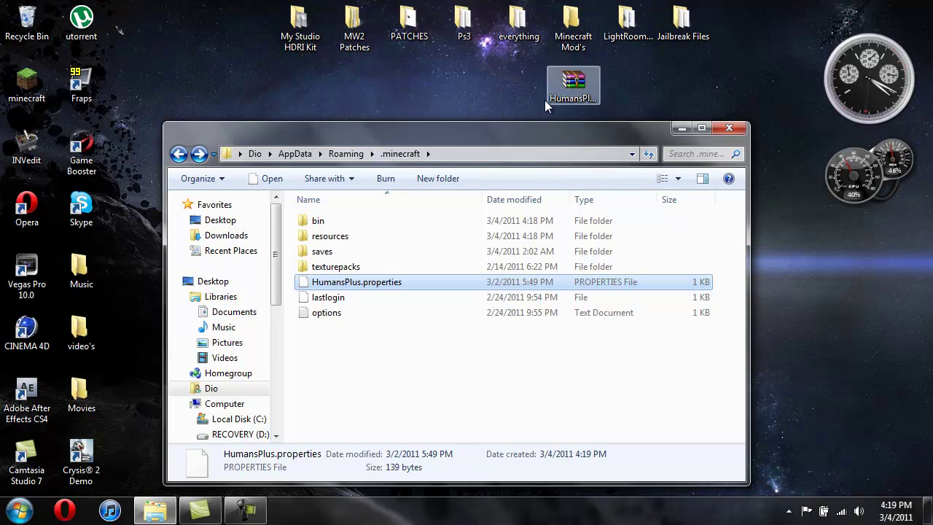
# - View the Minecraft Mod's folder, close both folder windows and move the HumansPlus archive from the desktop into Minecraft Mod's
pyautogui.doubleClick(576, 37)
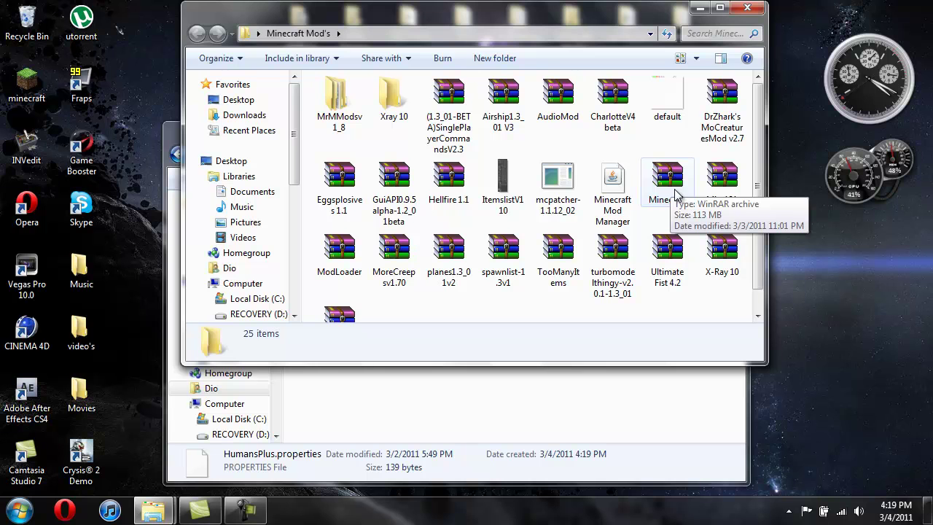
pyautogui.click(749, 8)
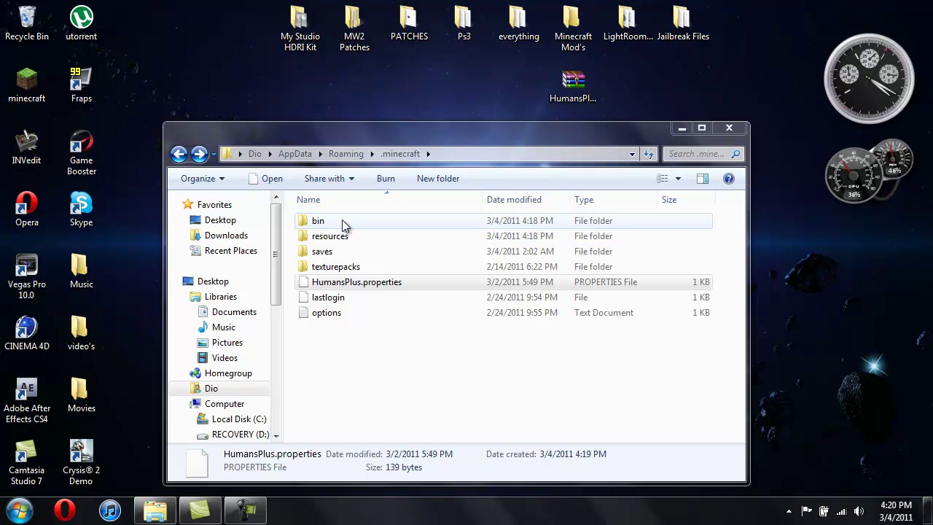
pyautogui.click(730, 128)
pyautogui.moveTo(583, 92); pyautogui.dragTo(589, 32)
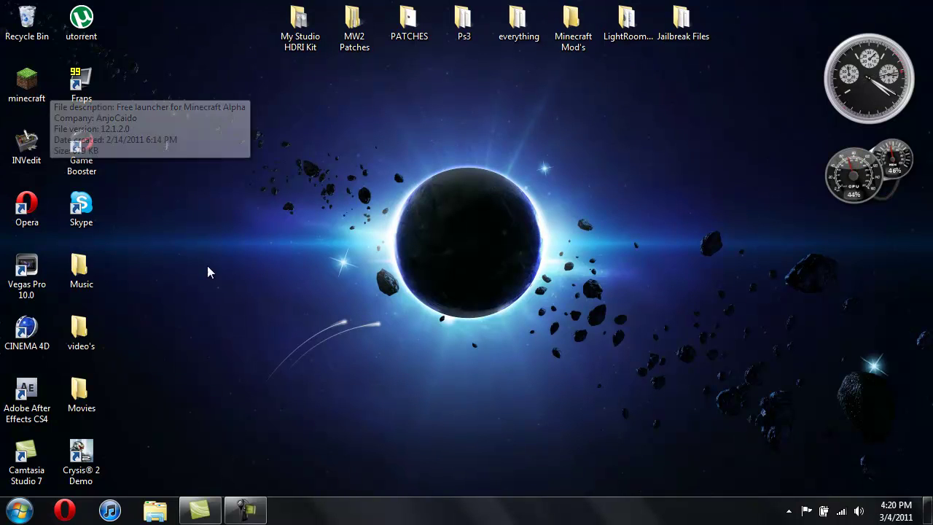
pyautogui.click(259, 512)
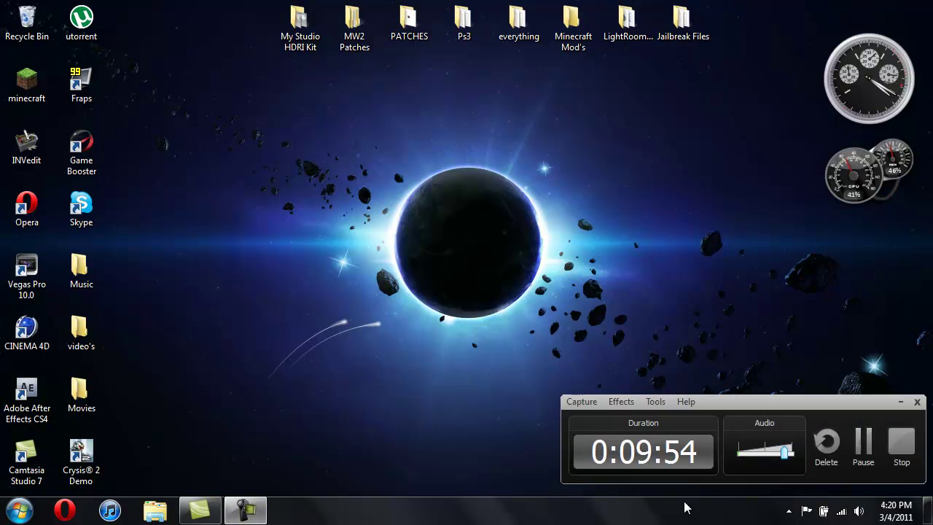